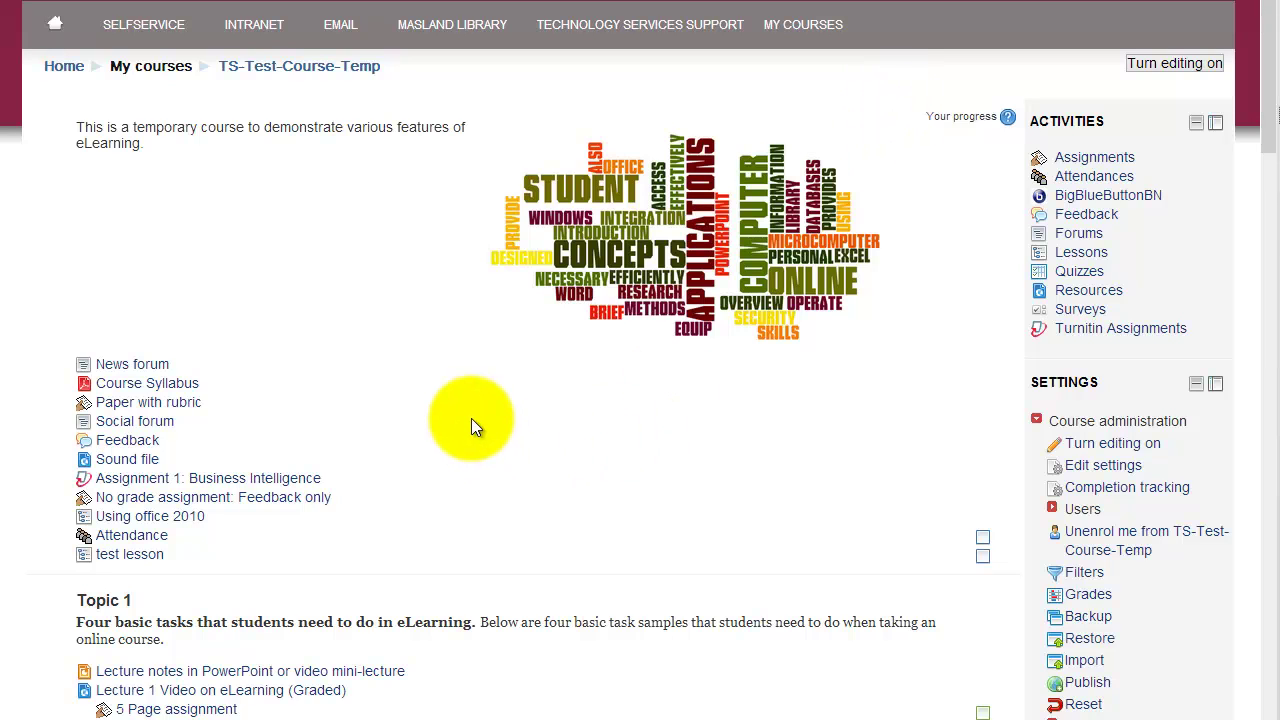
# Turn editing on for the course page
pyautogui.scroll(-1, 402, 317)
pyautogui.scroll(1, 500, 310)
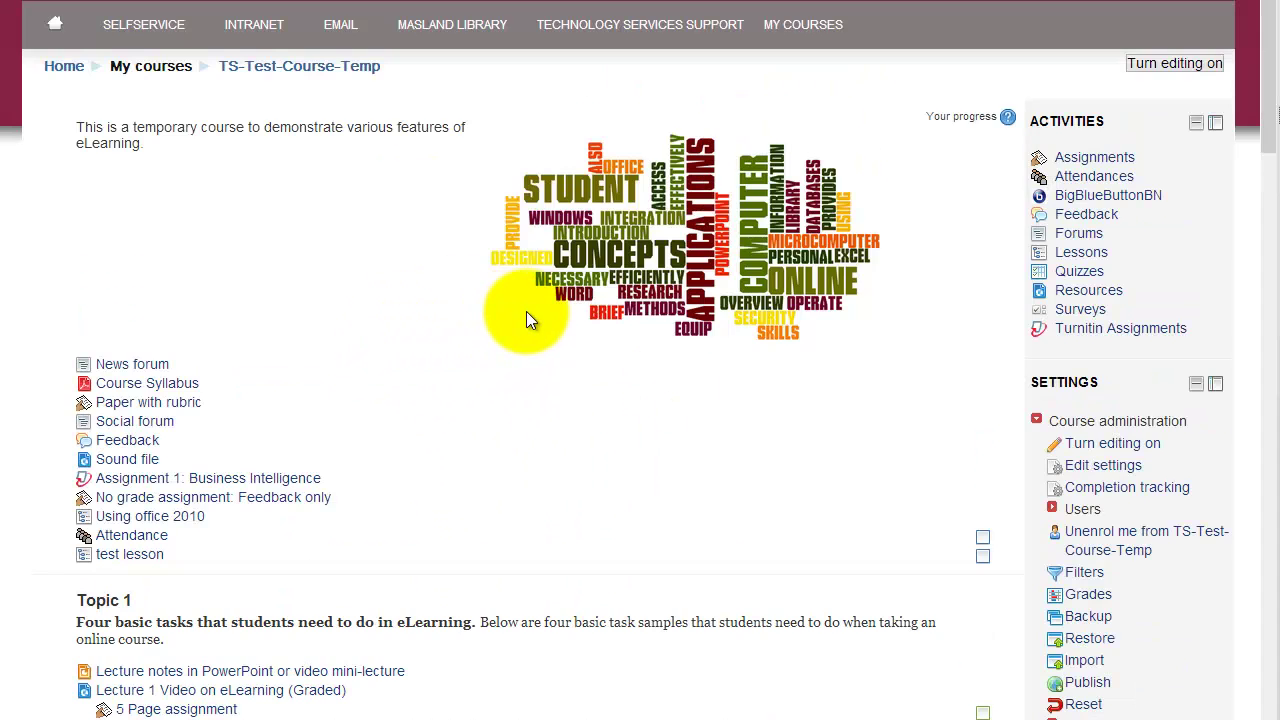
pyautogui.click(1147, 64)
# Start adding a Feedback activity to Topic 6
pyautogui.scroll(-2, 569, 424)
pyautogui.scroll(-10, 568, 427)
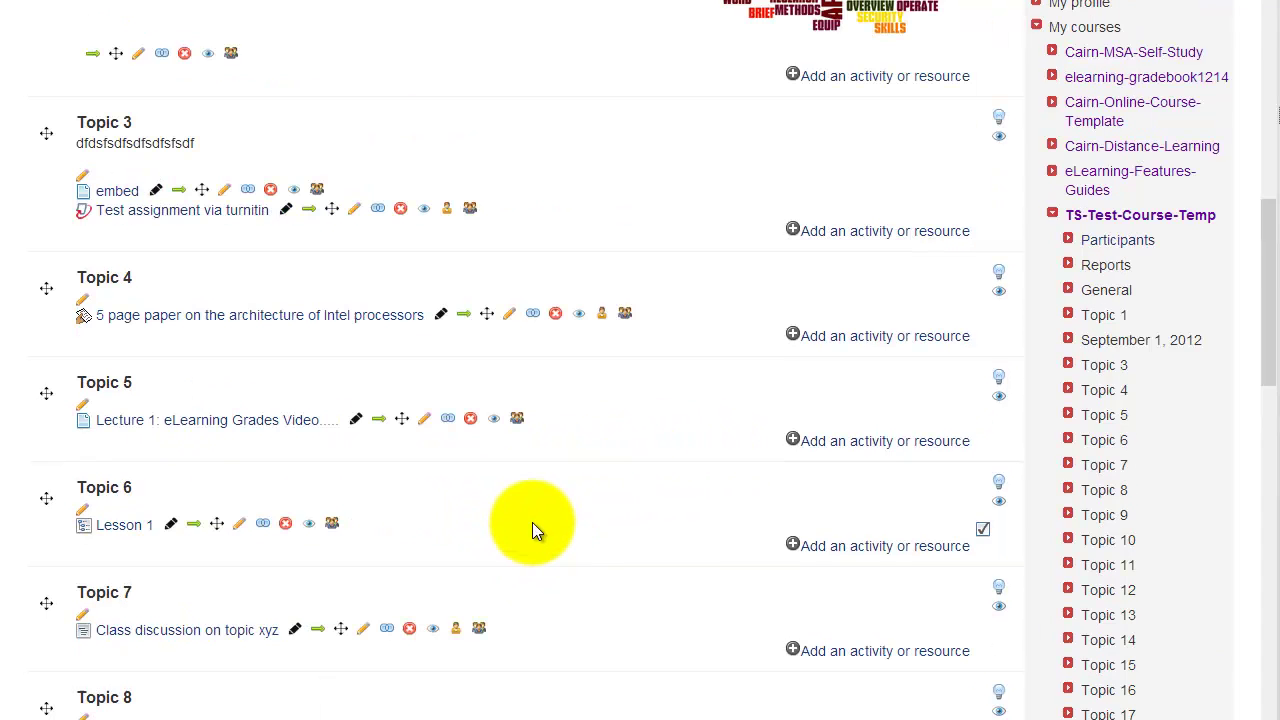
pyautogui.click(866, 558)
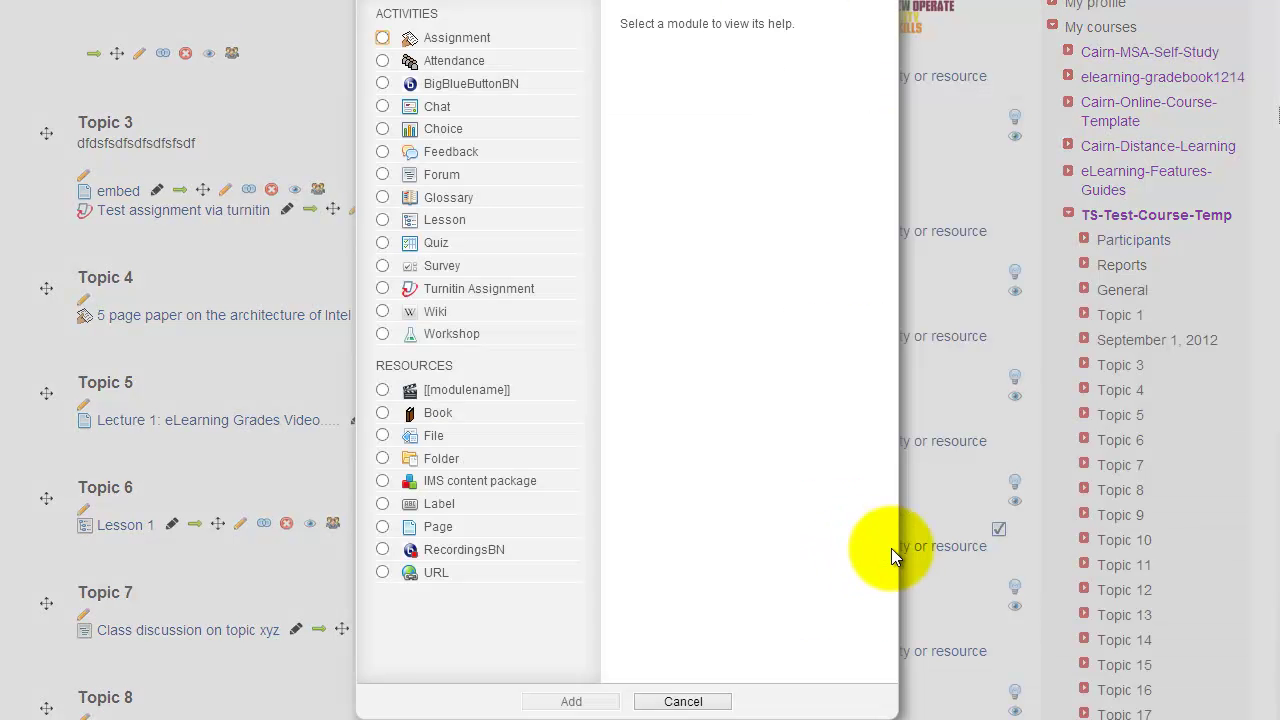
pyautogui.click(381, 151)
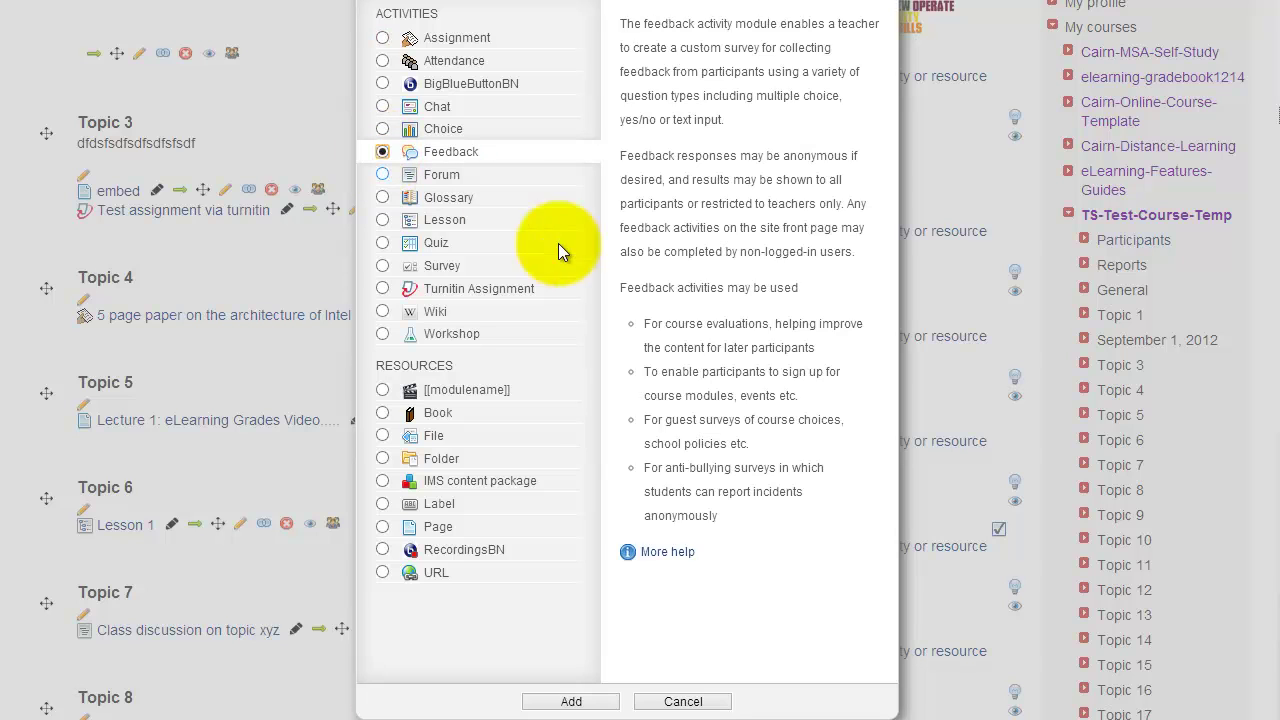
pyautogui.click(572, 702)
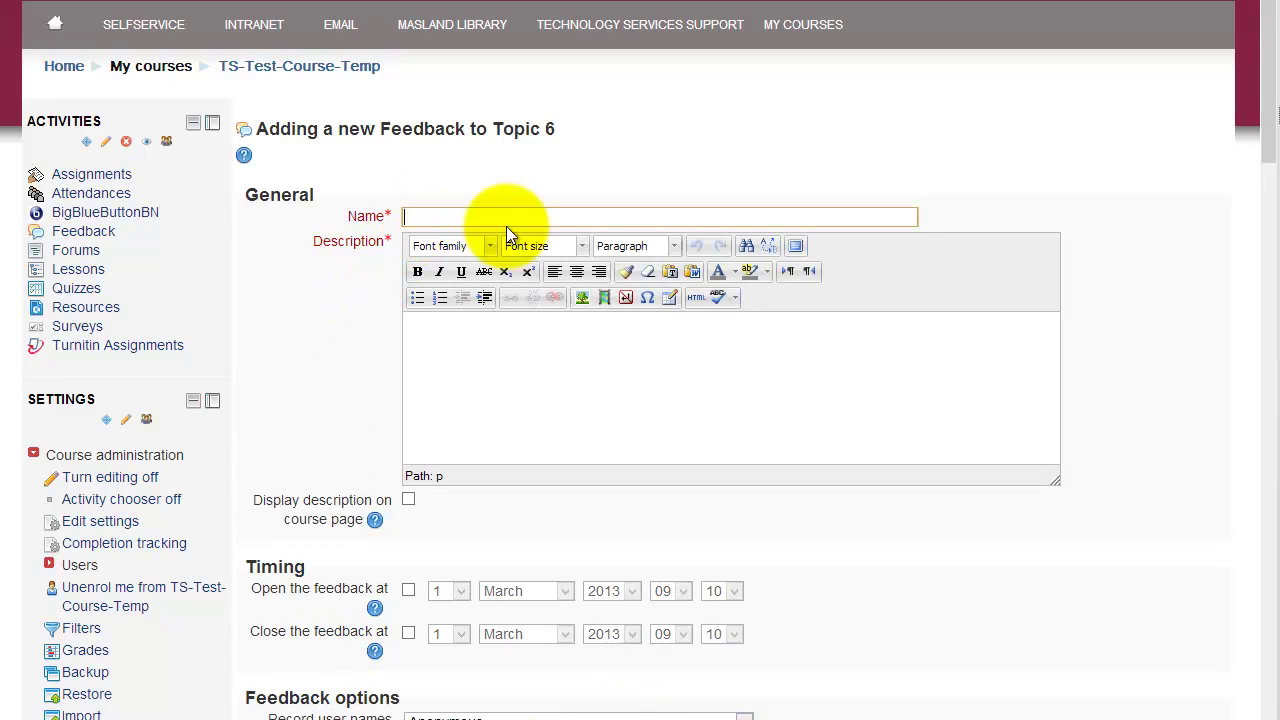
# Name the feedback 'Midterm Course Survey' and paste a description plus an Answer questions line
pyautogui.click(424, 219)
pyautogui.write('Midterm Course Survey')
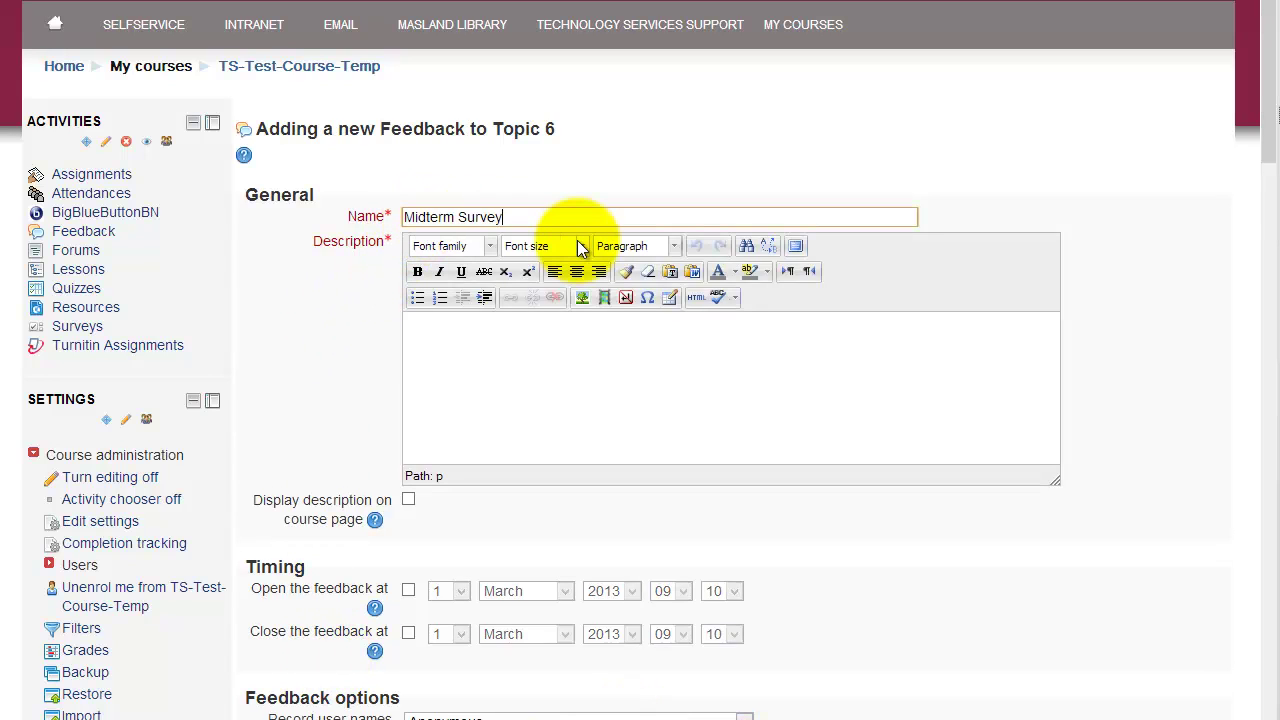
pyautogui.click(560, 393)
pyautogui.write('In order to improve the course for the rest of the semester and semesters to come, your feedback is valuable.')
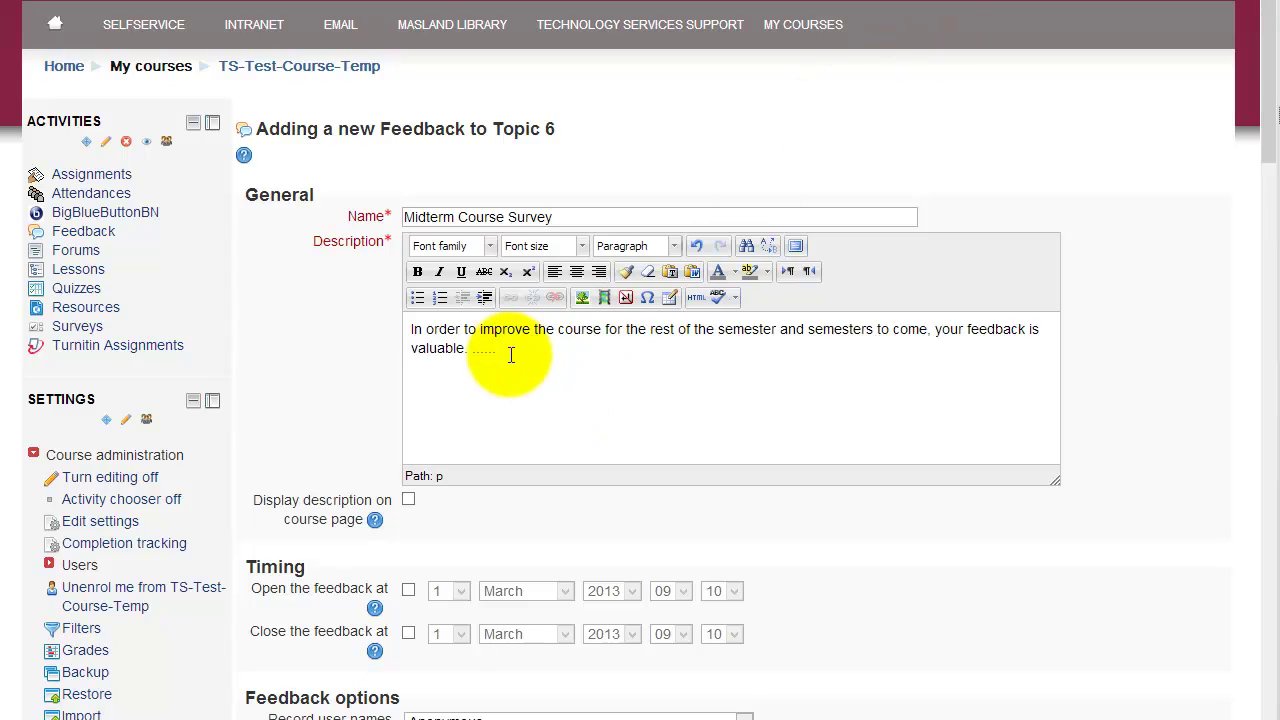
pyautogui.moveTo(430, 333); pyautogui.dragTo(400, 329)
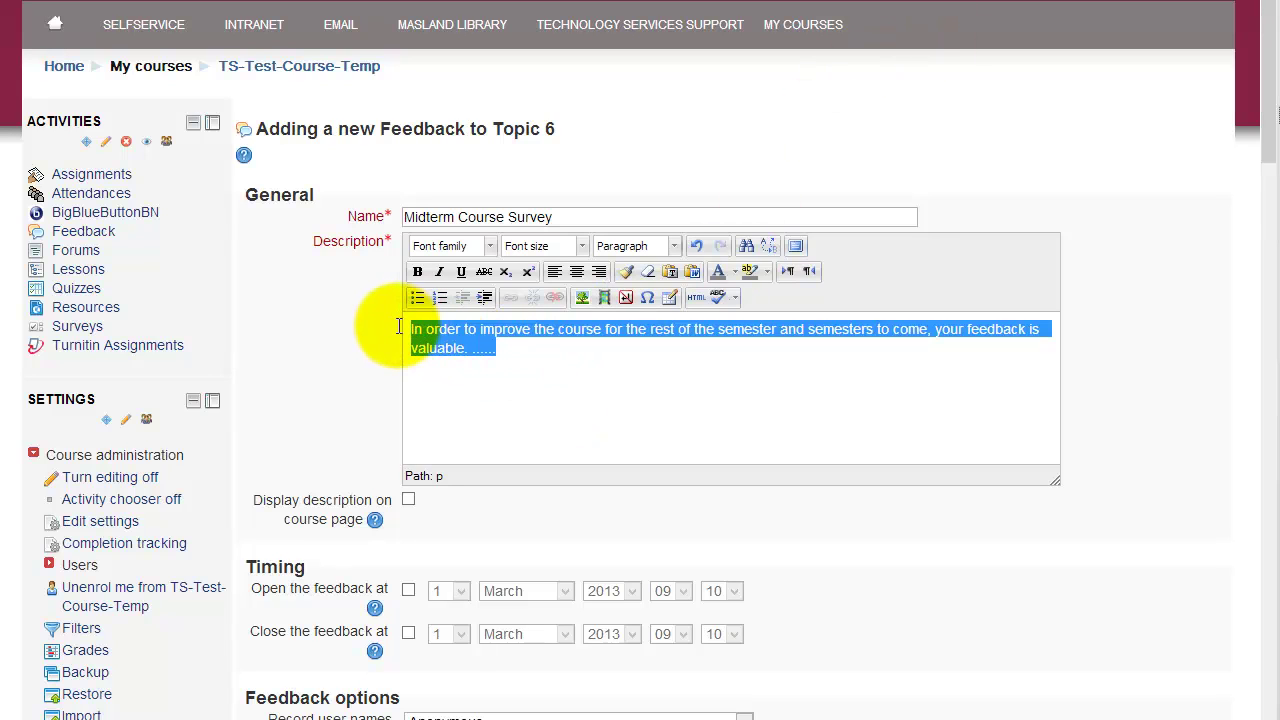
pyautogui.click(530, 361)
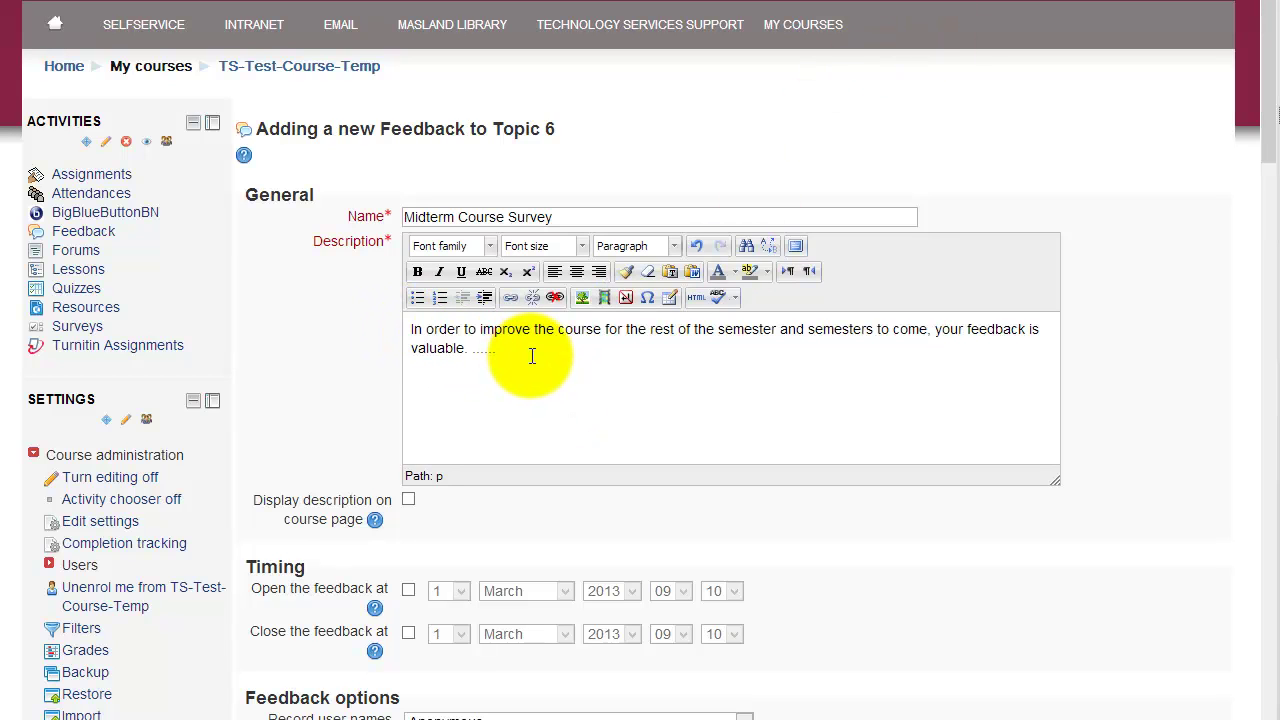
pyautogui.press('Return')
pyautogui.write('Click on the "Answer questions link below.')
pyautogui.moveTo(678, 381); pyautogui.dragTo(410, 383)
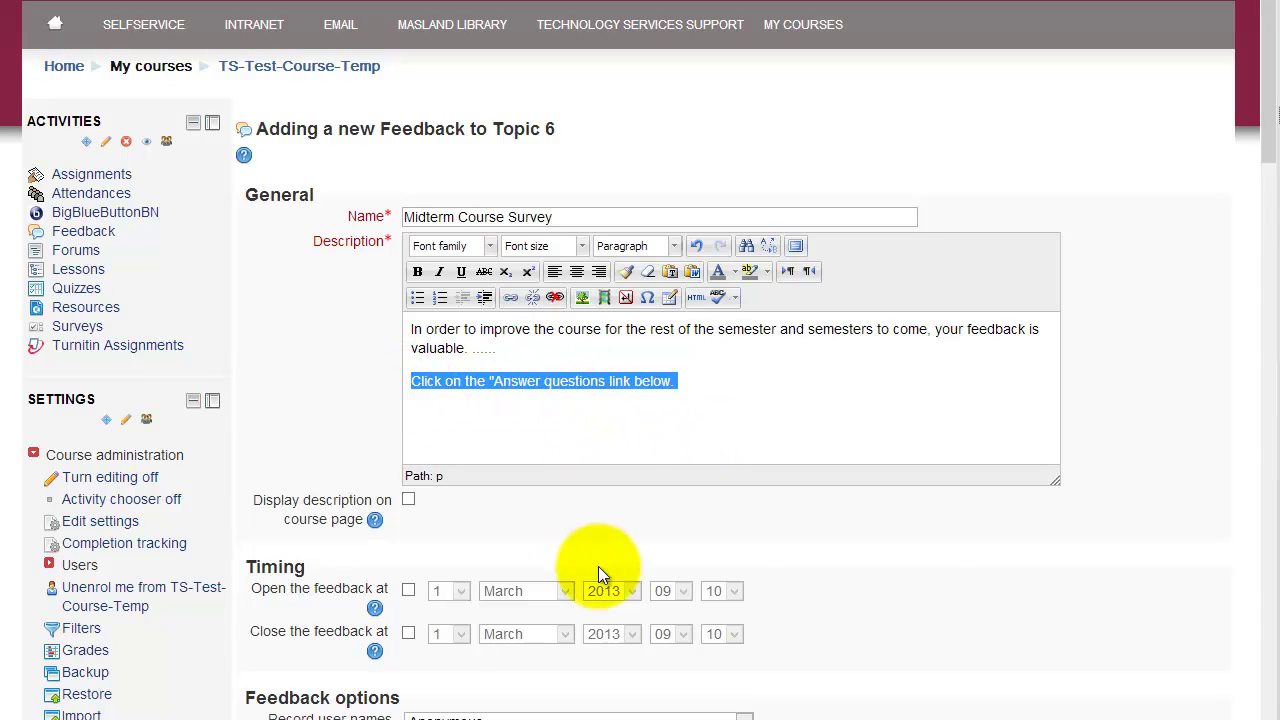
pyautogui.click(940, 585)
# Keep Record user names set to Anonymous
pyautogui.scroll(-2, 900, 578)
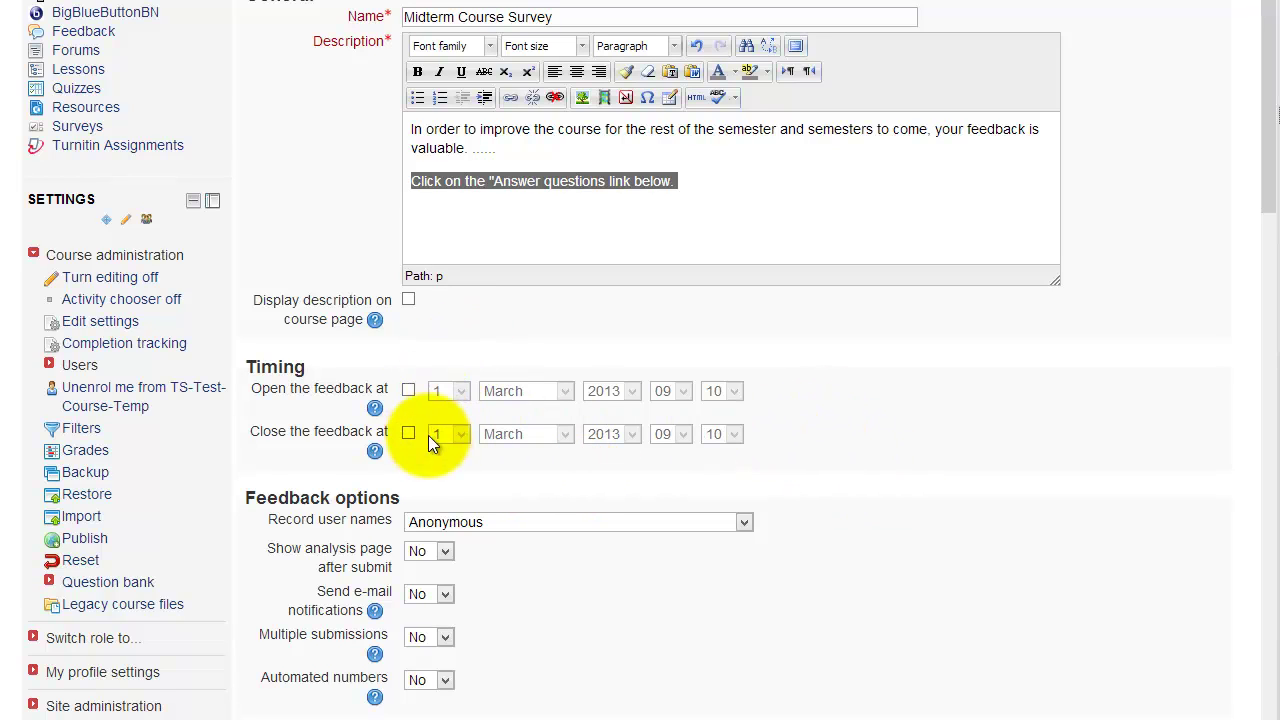
pyautogui.click(581, 526)
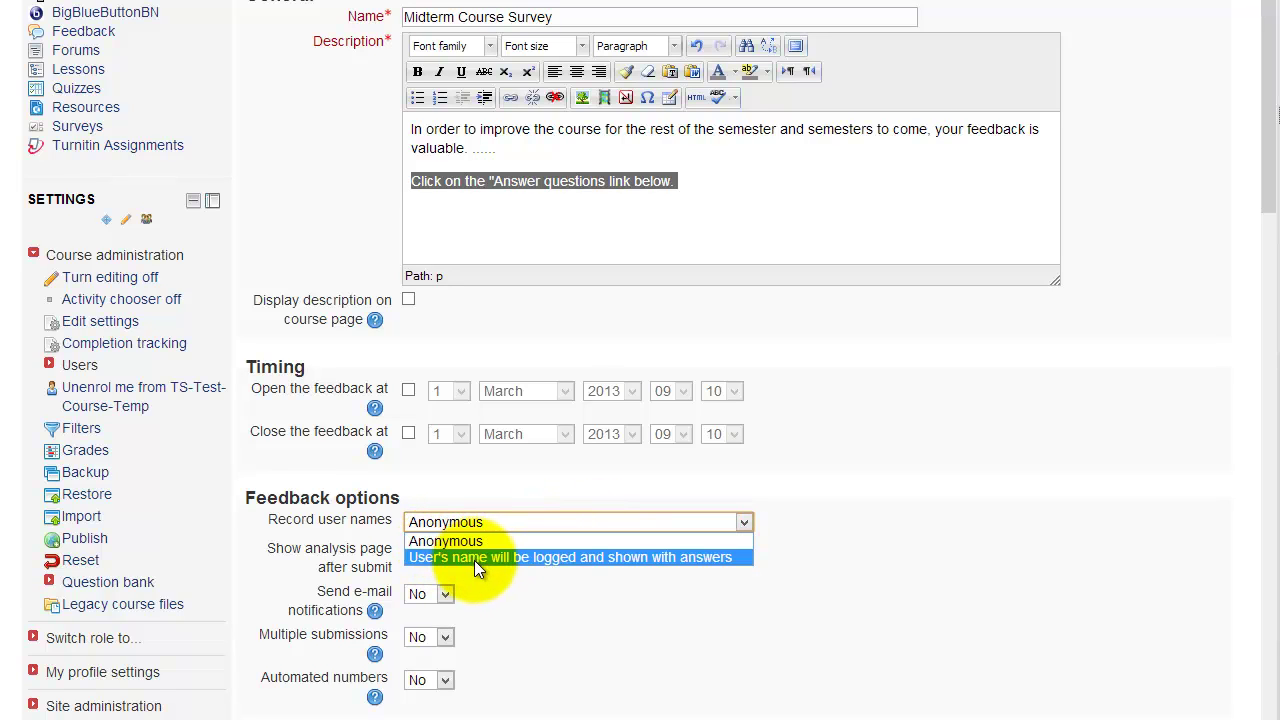
pyautogui.click(605, 606)
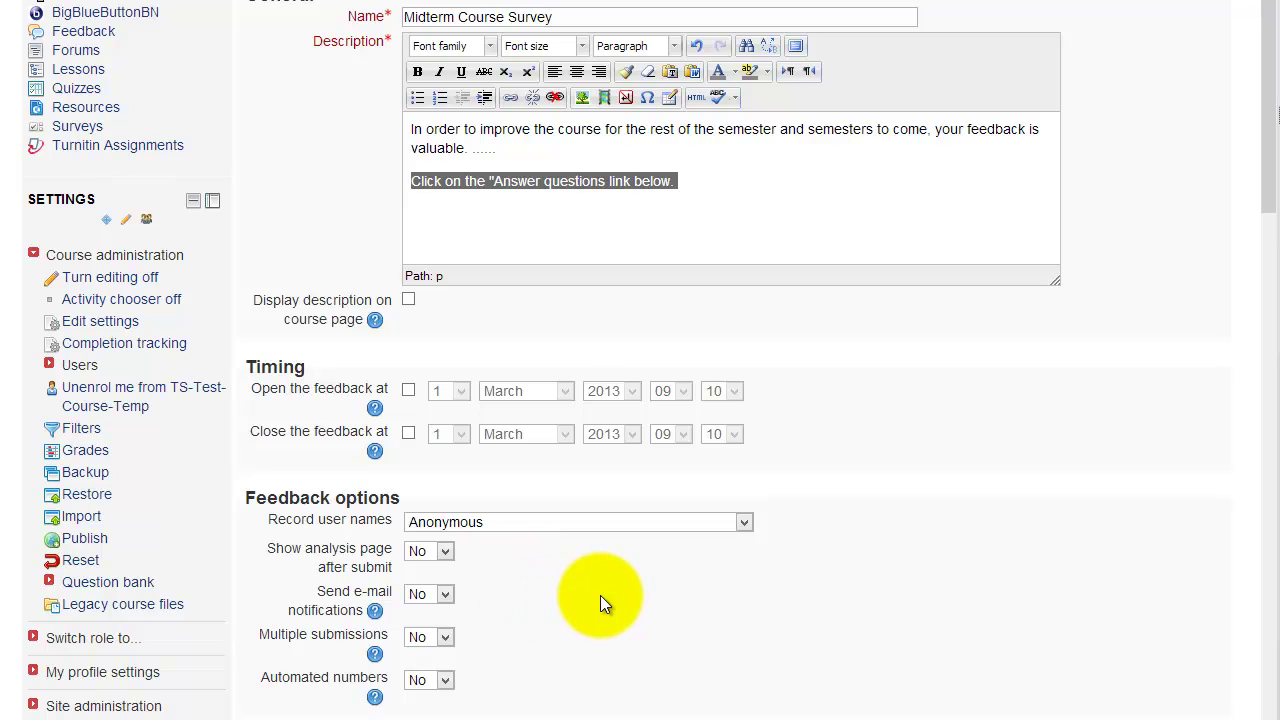
pyautogui.scroll(-3, 686, 608)
# Paste a thank-you message noting the survey is anonymous into Page after submit
pyautogui.click(680, 686)
pyautogui.write('Thank you for your feedback. This survey is anonymous. If you have any concerns in the course that need to be discussed, please contact me directly. I will not be able to identify your response. This survey is designed to gather anonymous feedback.')
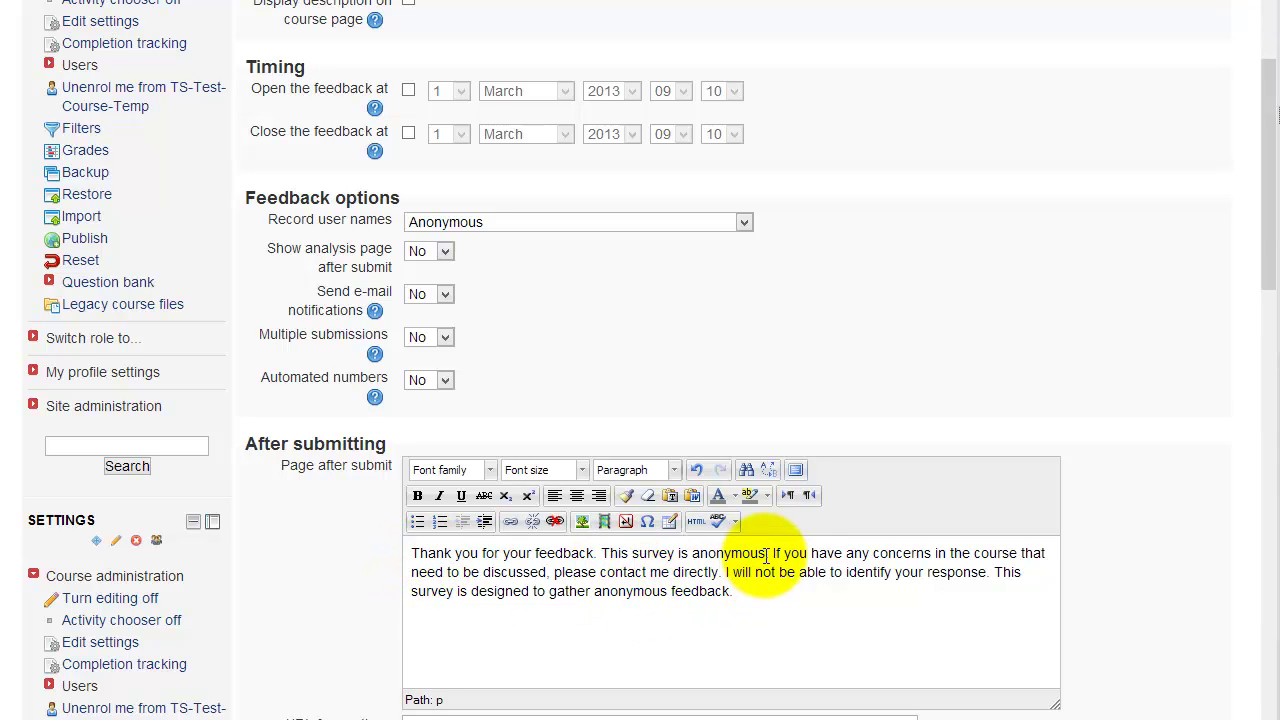
pyautogui.moveTo(603, 555); pyautogui.dragTo(740, 594)
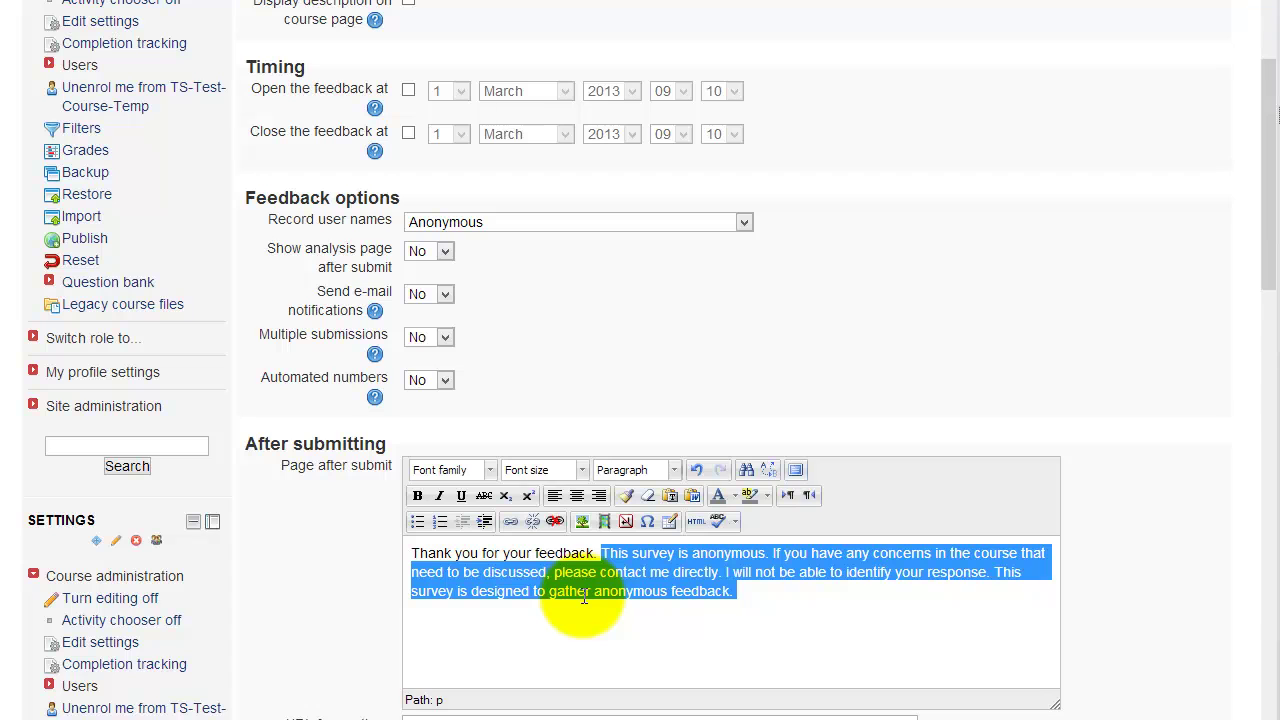
pyautogui.click(1116, 635)
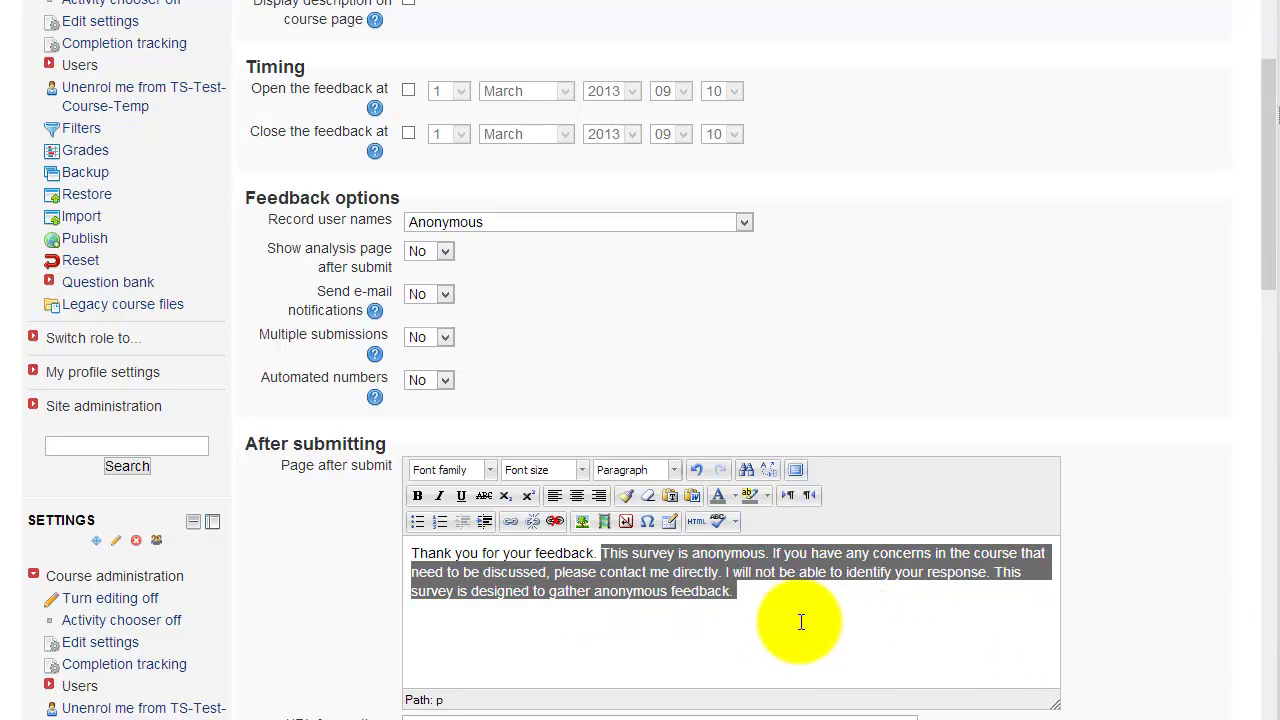
# Save the feedback and display its overview
pyautogui.scroll(-2, 871, 650)
pyautogui.scroll(-2, 871, 650)
pyautogui.scroll(-5, 866, 611)
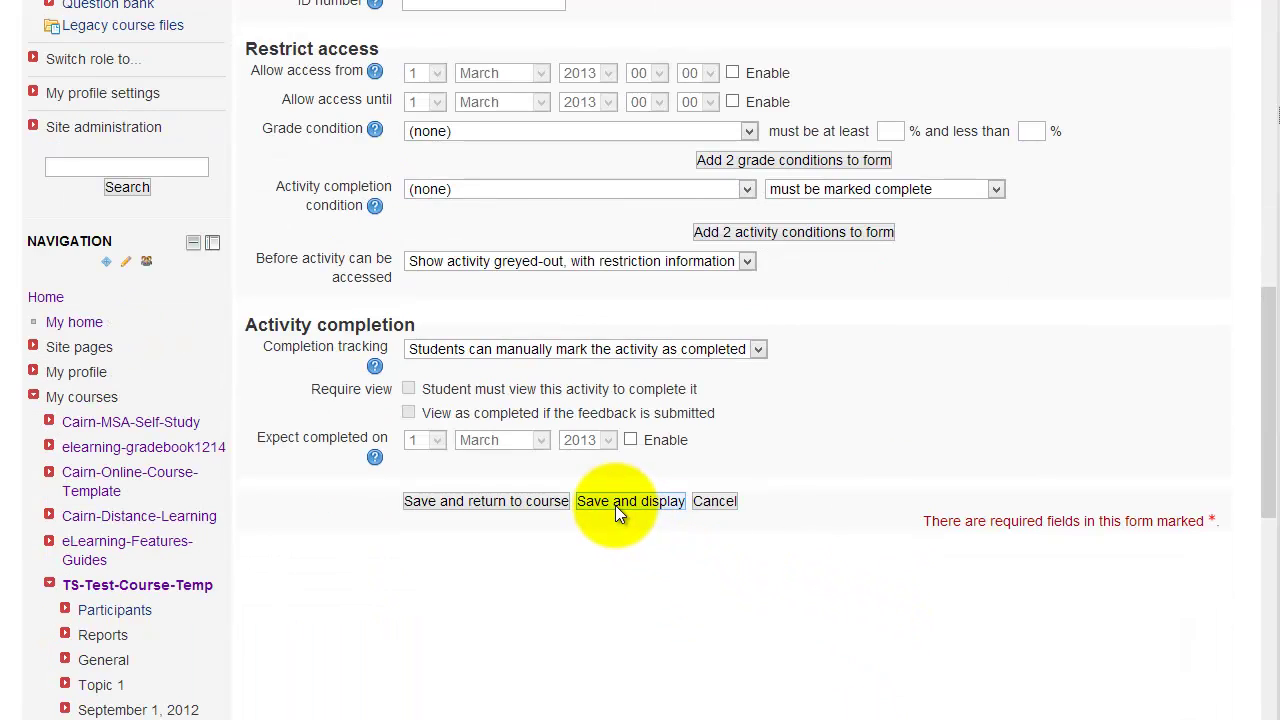
pyautogui.click(616, 506)
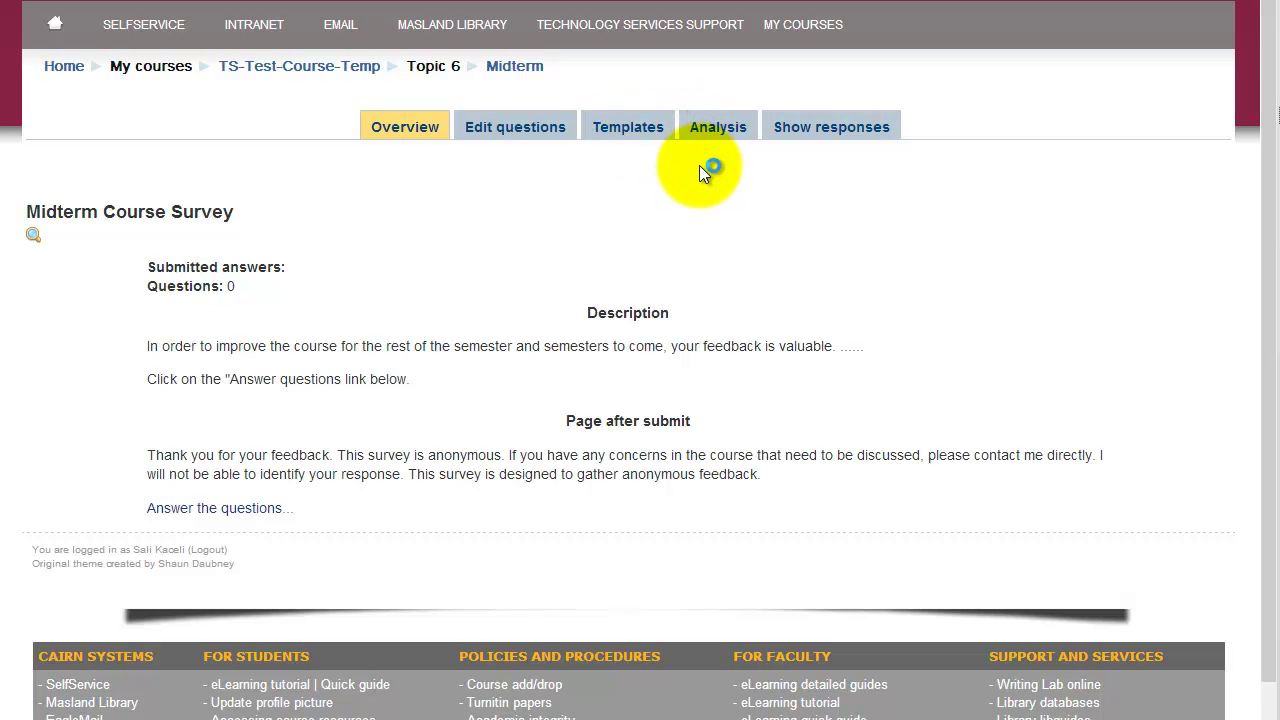
# Choose 'DL Course Evaluation 1/3 through semester' from the Use a template list
pyautogui.click(586, 238)
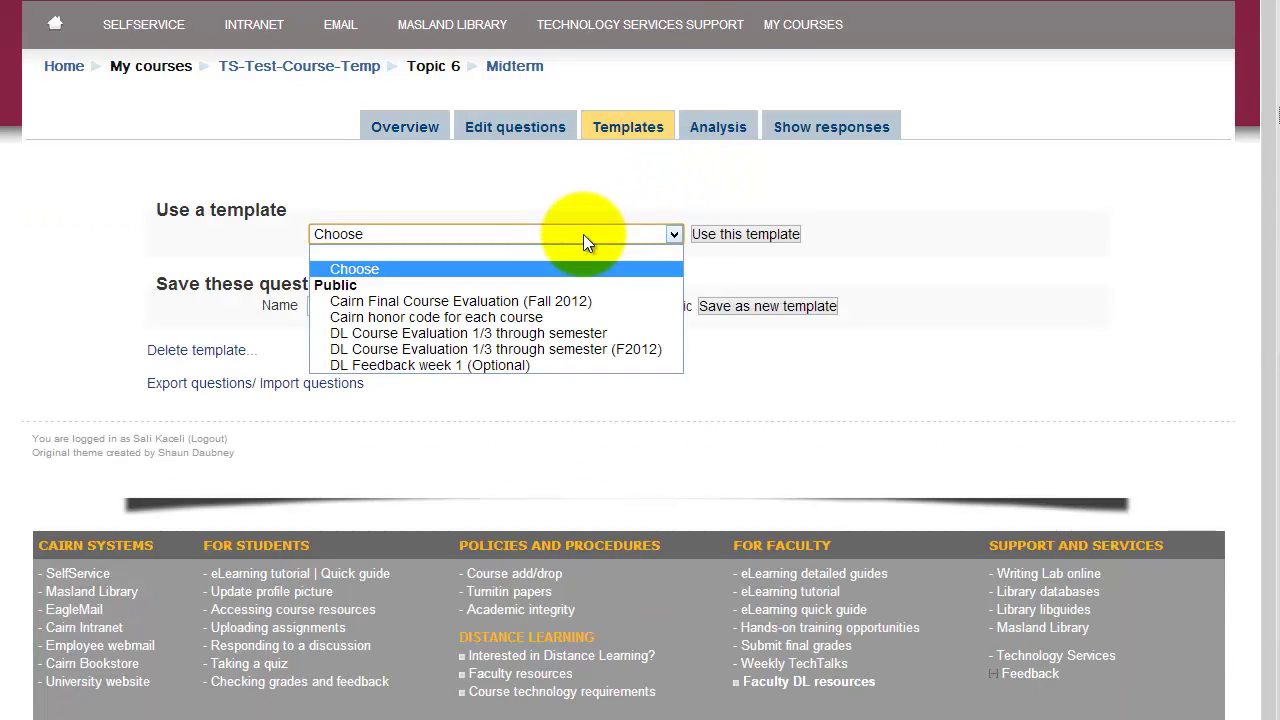
pyautogui.click(476, 334)
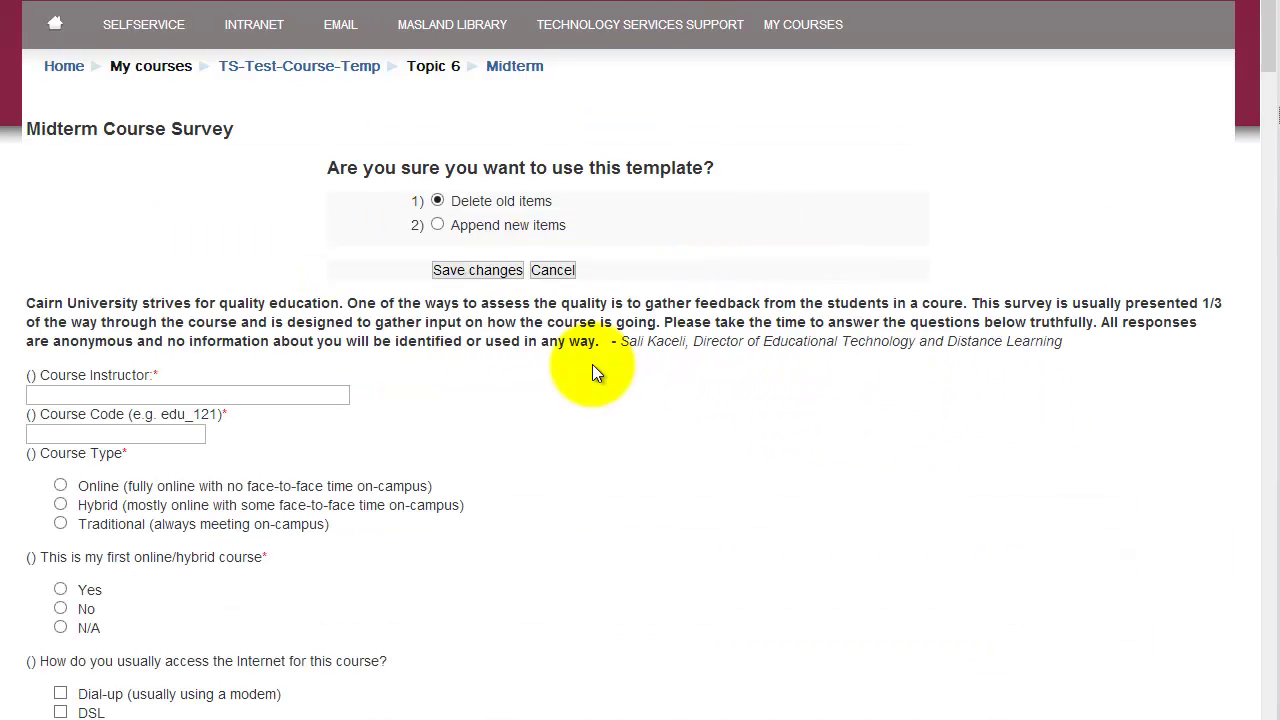
# Select Append new items and confirm applying the template
pyautogui.scroll(-5, 563, 448)
pyautogui.scroll(-14, 503, 443)
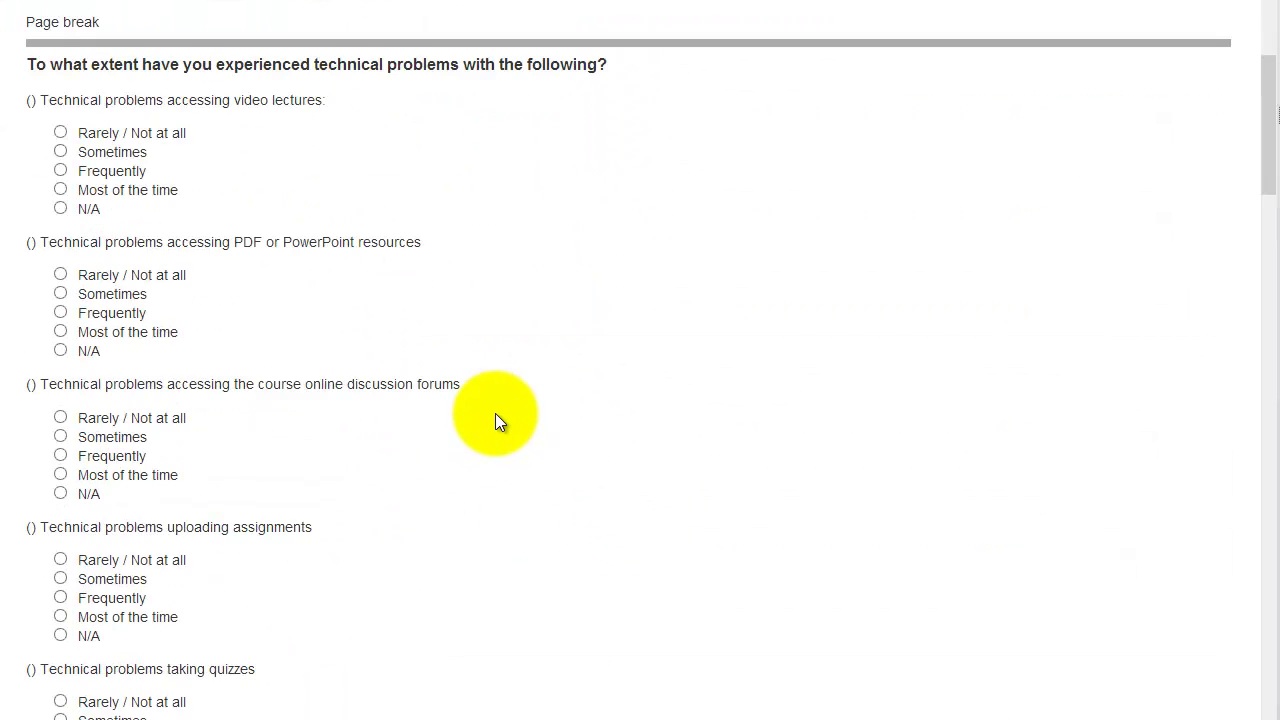
pyautogui.scroll(19, 680, 432)
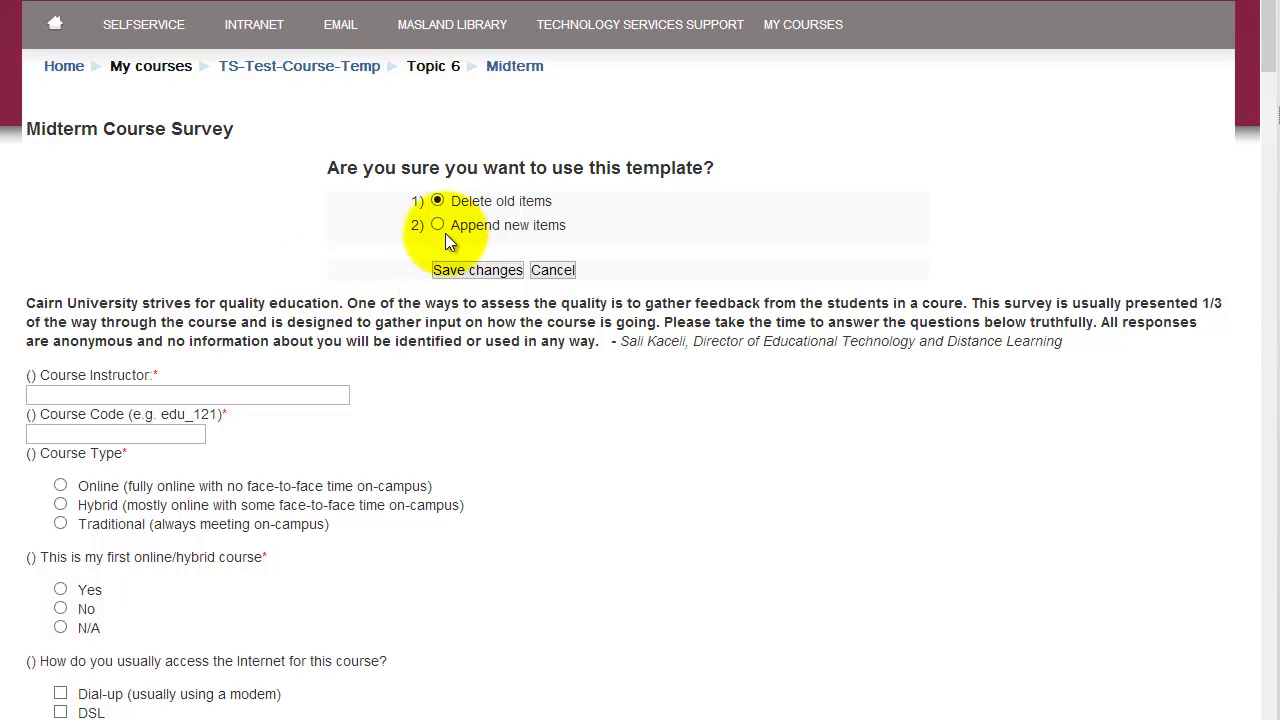
pyautogui.click(436, 224)
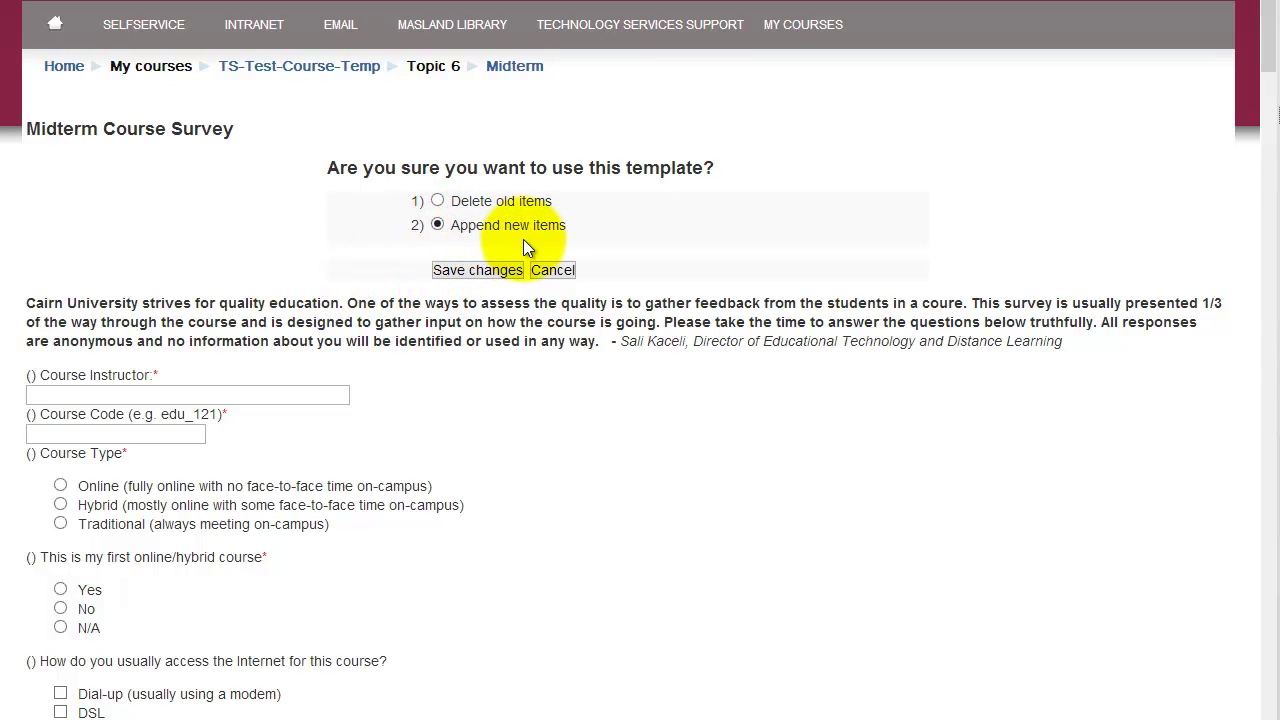
pyautogui.click(479, 272)
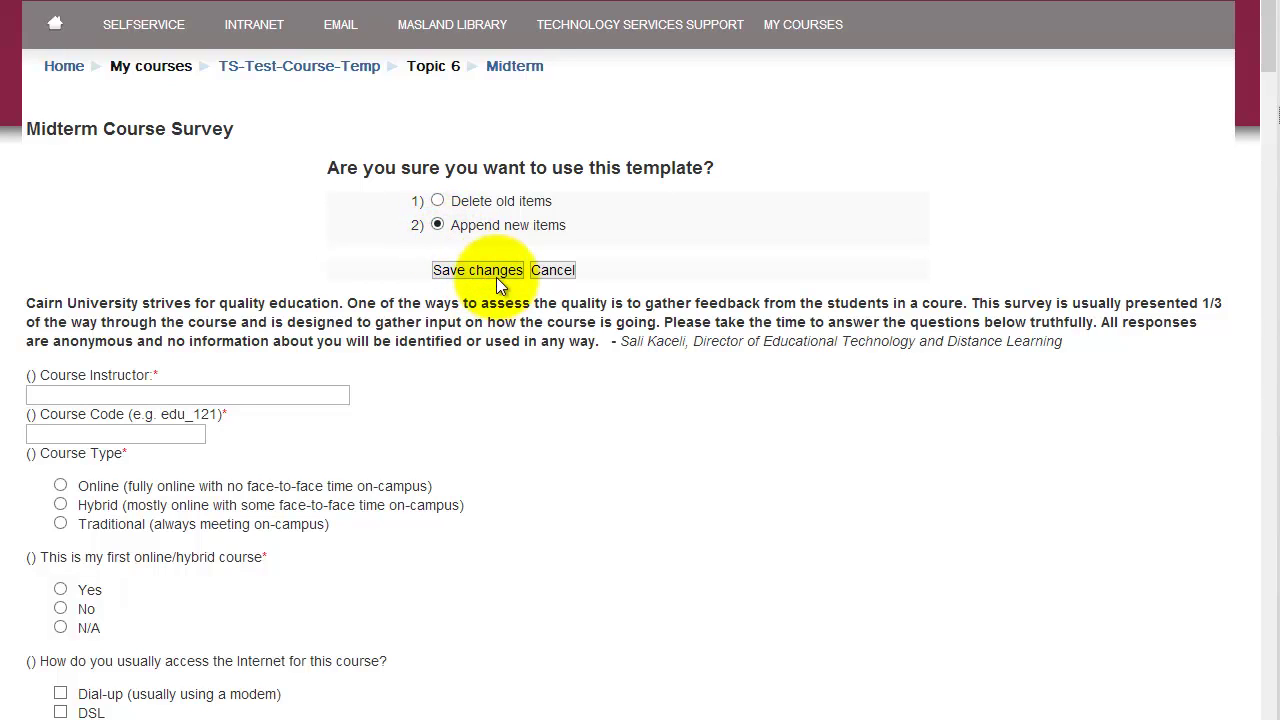
pyautogui.click(476, 271)
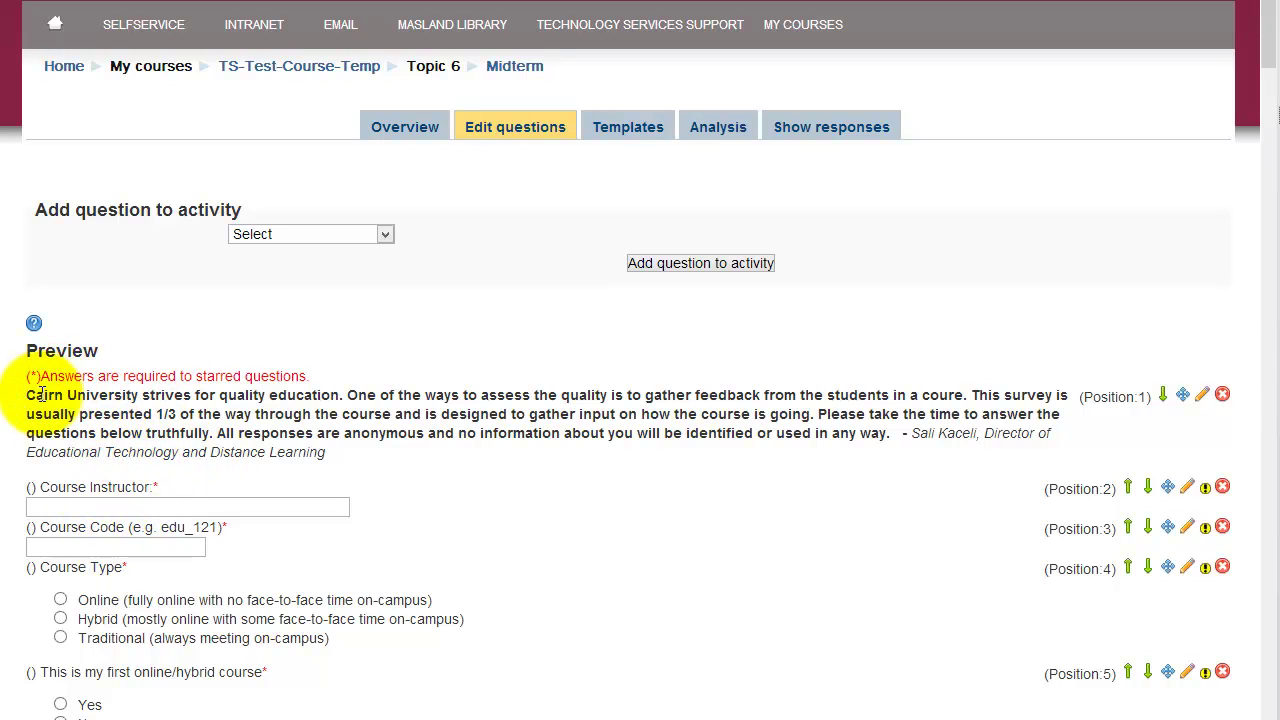
# Delete the template's introductory paragraph
pyautogui.moveTo(26, 395); pyautogui.dragTo(172, 456)
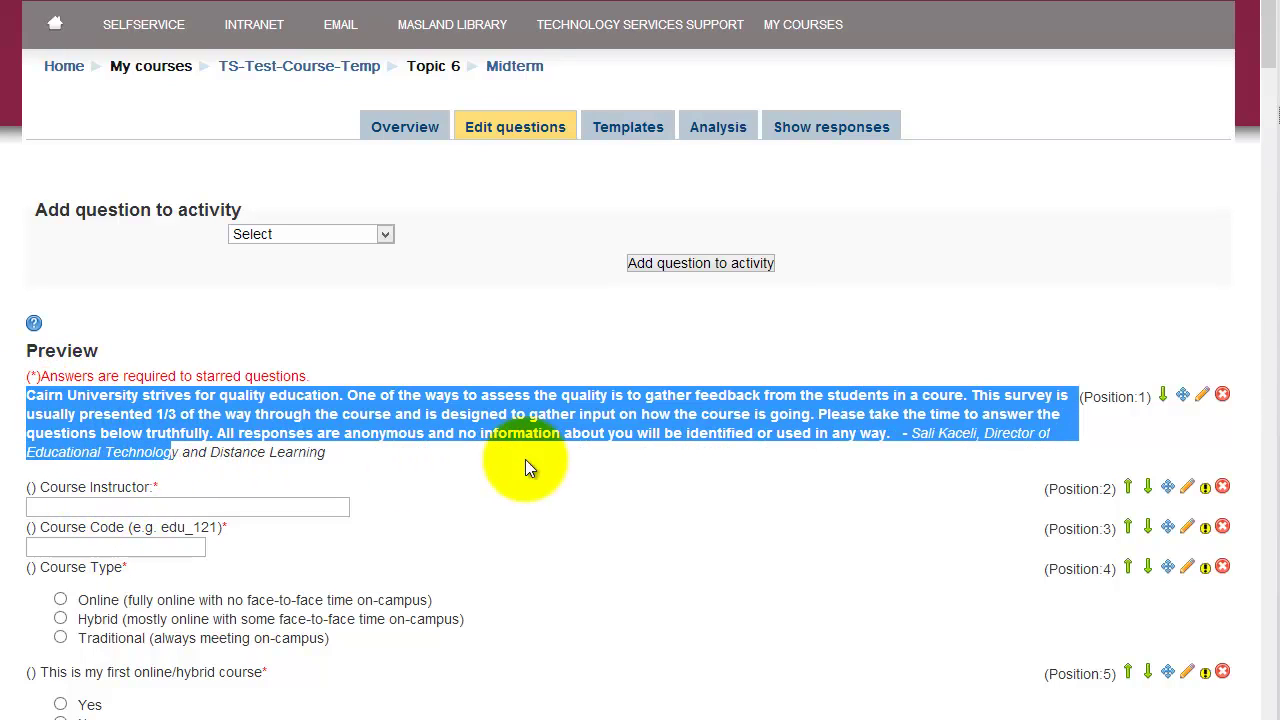
pyautogui.click(1222, 396)
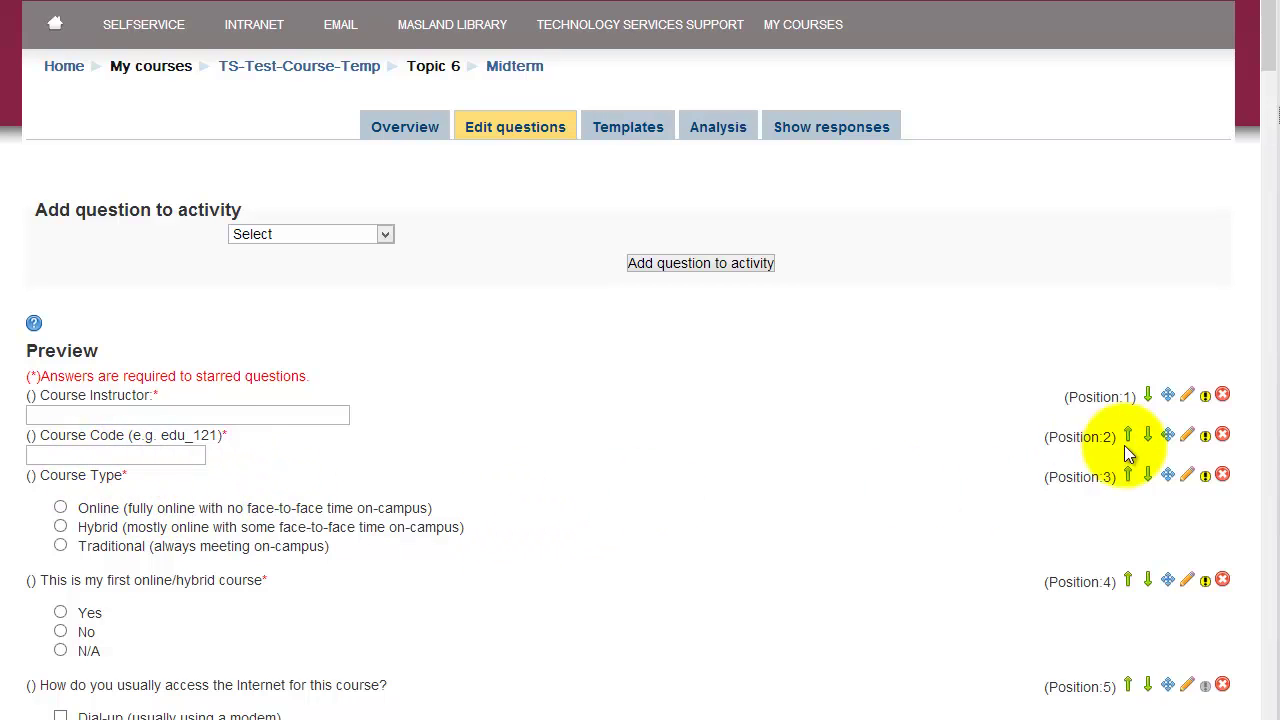
pyautogui.scroll(-1, 656, 518)
pyautogui.scroll(-1, 655, 520)
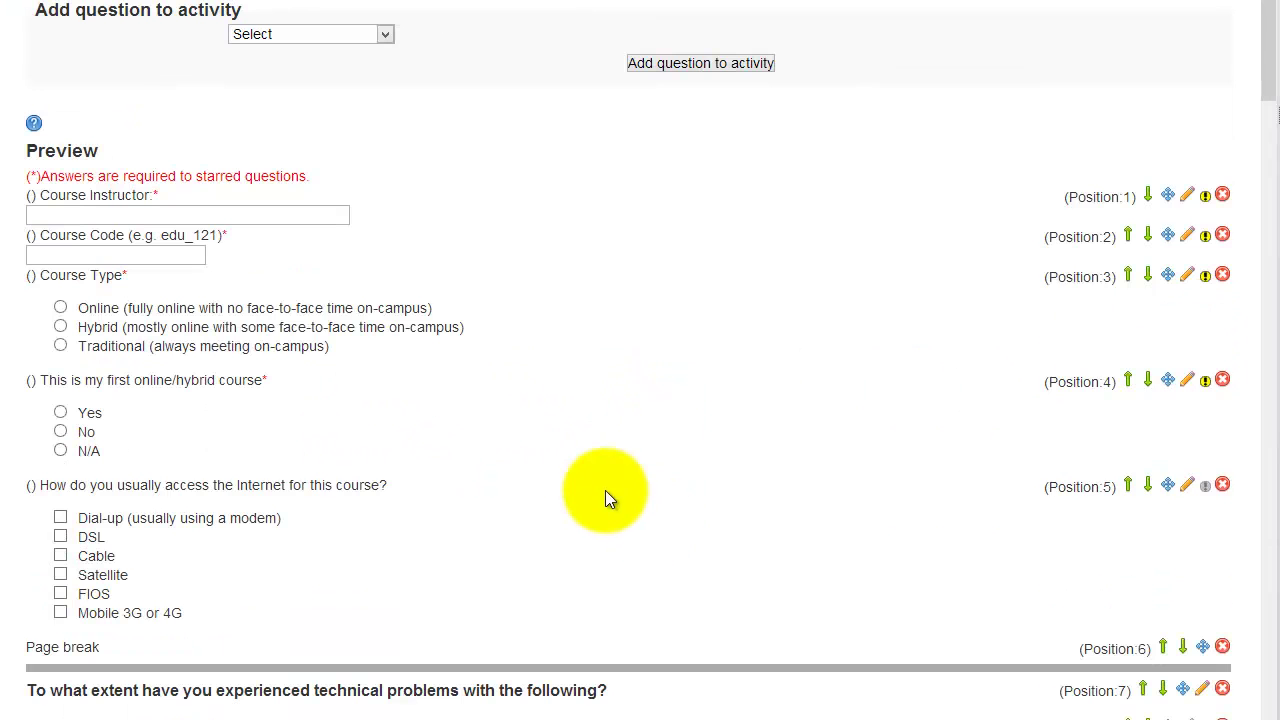
# Delete the 'This is my first online/hybrid course' question and review the remaining items
pyautogui.click(1222, 380)
pyautogui.scroll(-1, 685, 438)
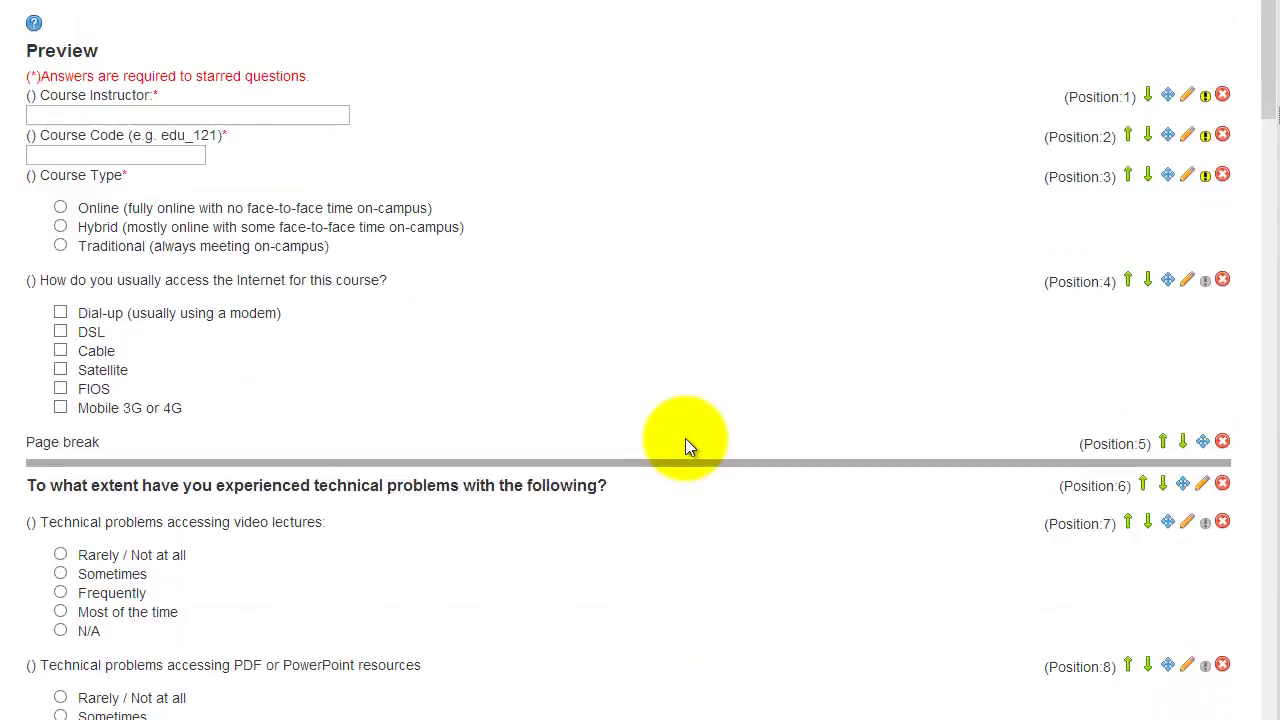
pyautogui.scroll(-2, 685, 438)
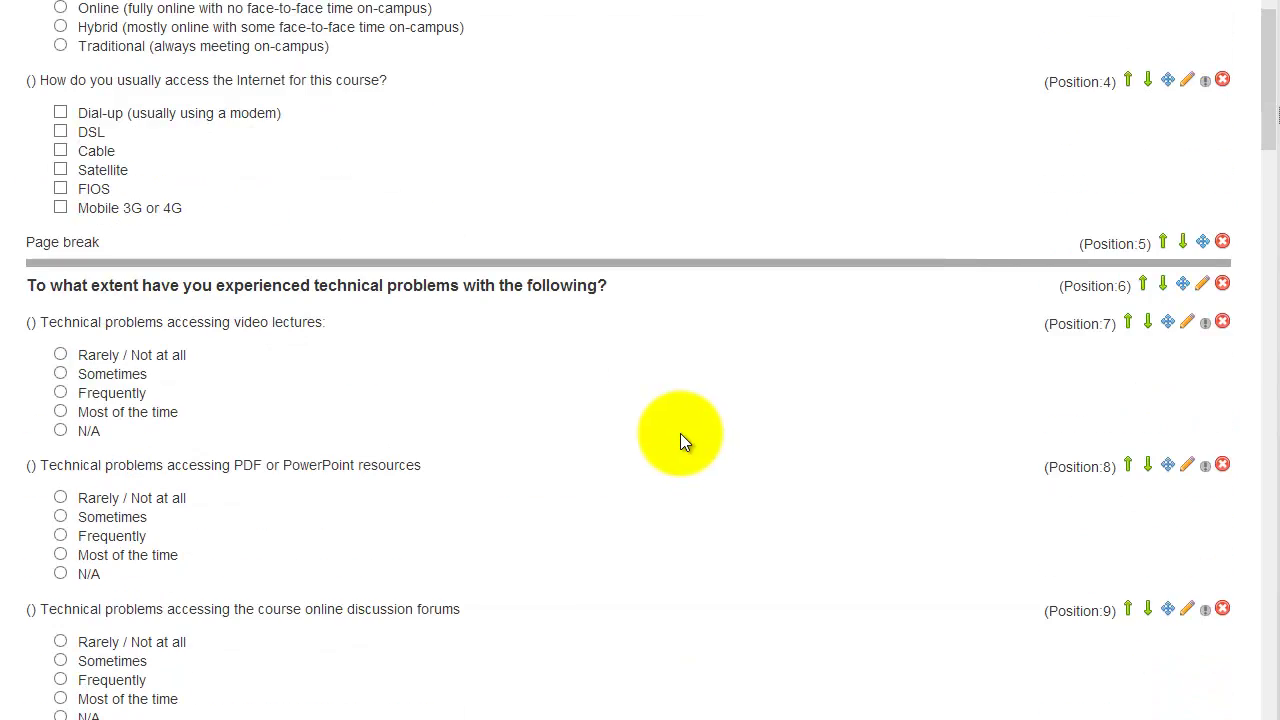
pyautogui.scroll(-2, 679, 431)
pyautogui.scroll(-6, 207, 330)
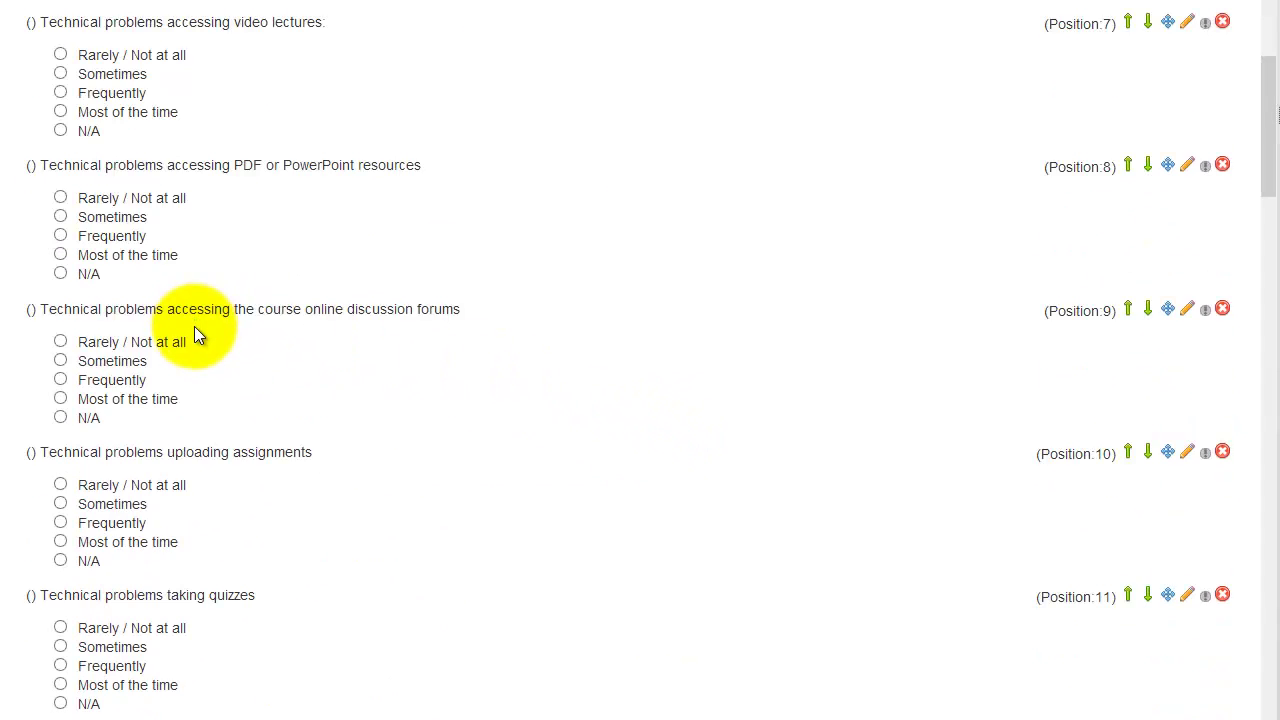
pyautogui.scroll(-20, 275, 343)
pyautogui.scroll(-6, 268, 344)
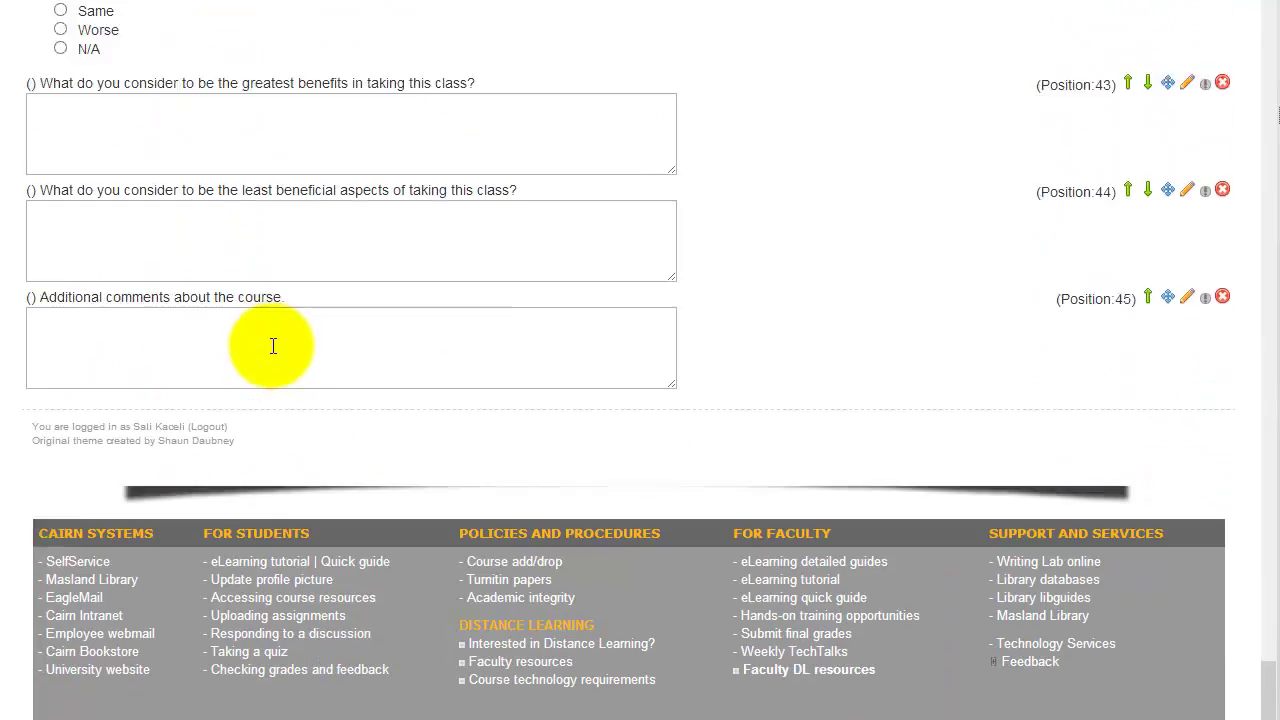
pyautogui.scroll(6, 810, 348)
pyautogui.scroll(20, 810, 348)
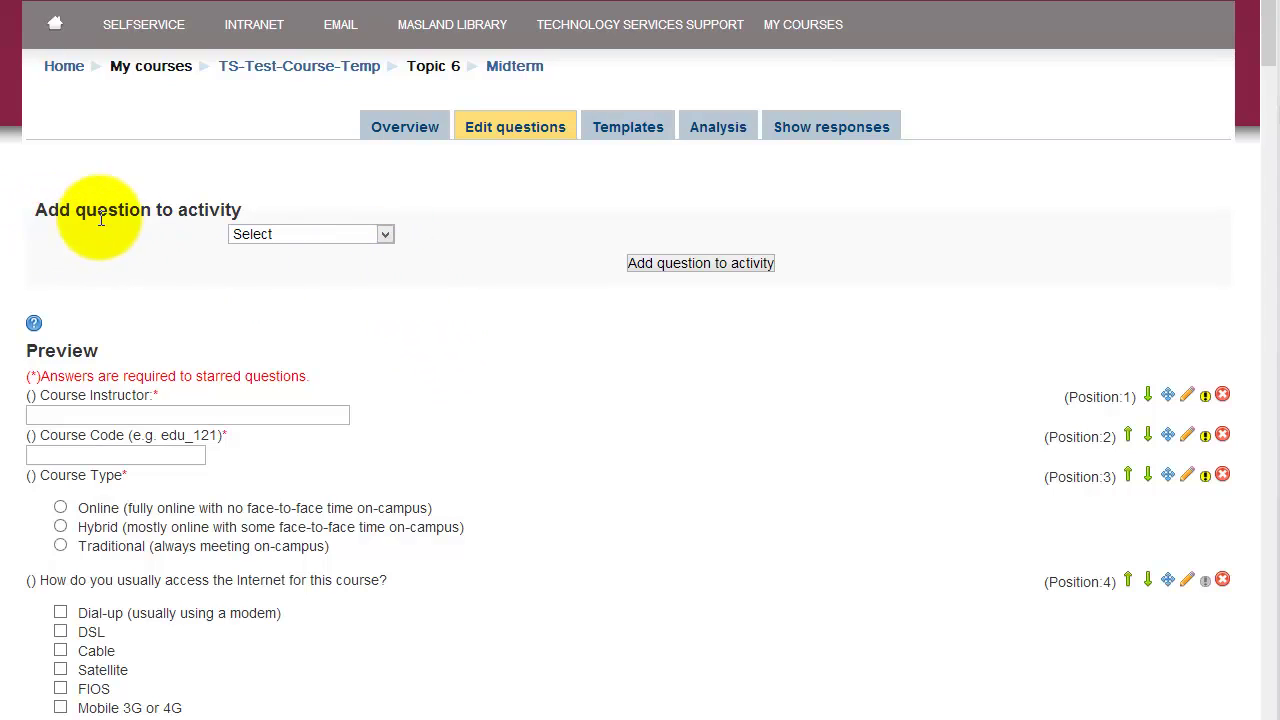
# Create the multiple choice question with its pasted text and five satisfaction answers, then save it
pyautogui.click(388, 239)
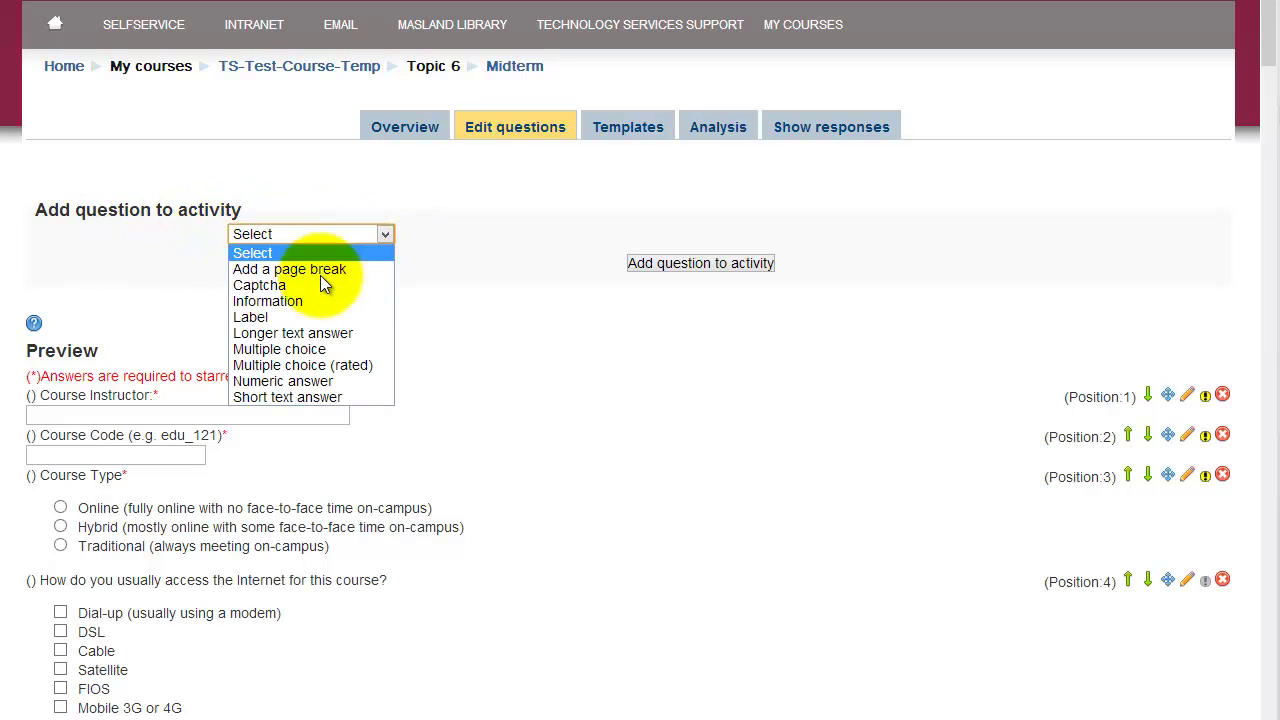
pyautogui.click(281, 352)
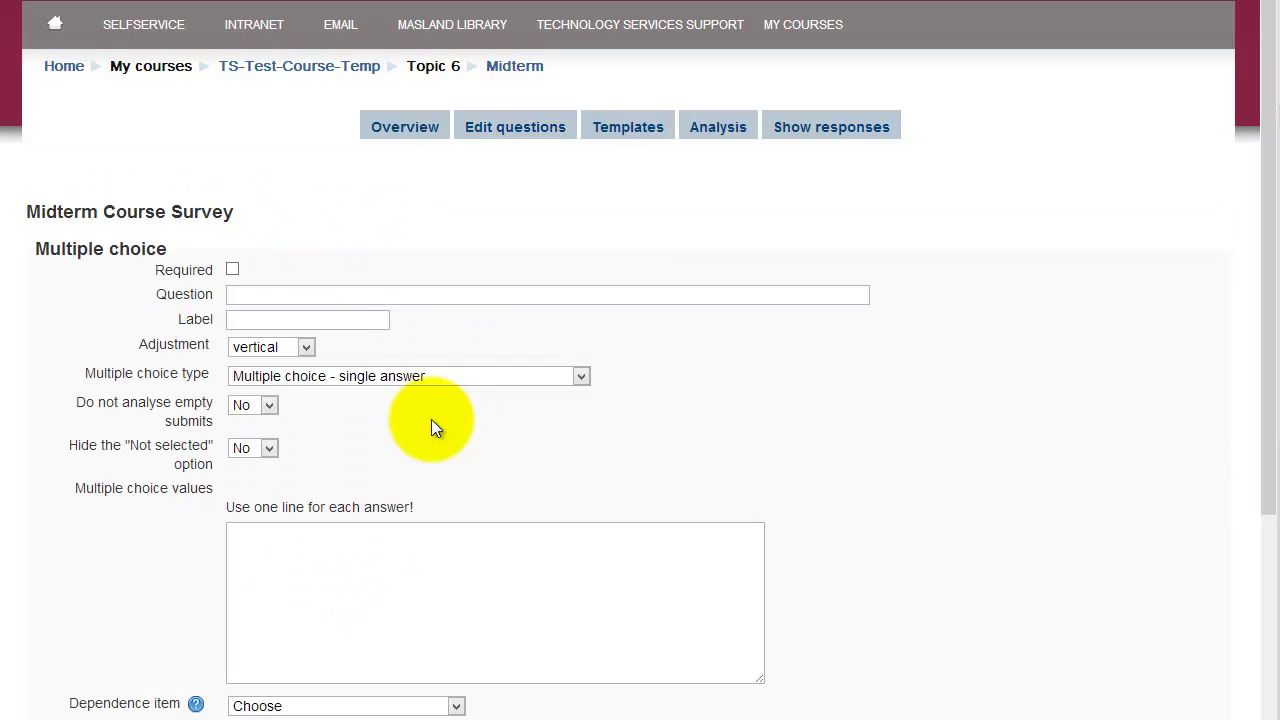
pyautogui.click(267, 296)
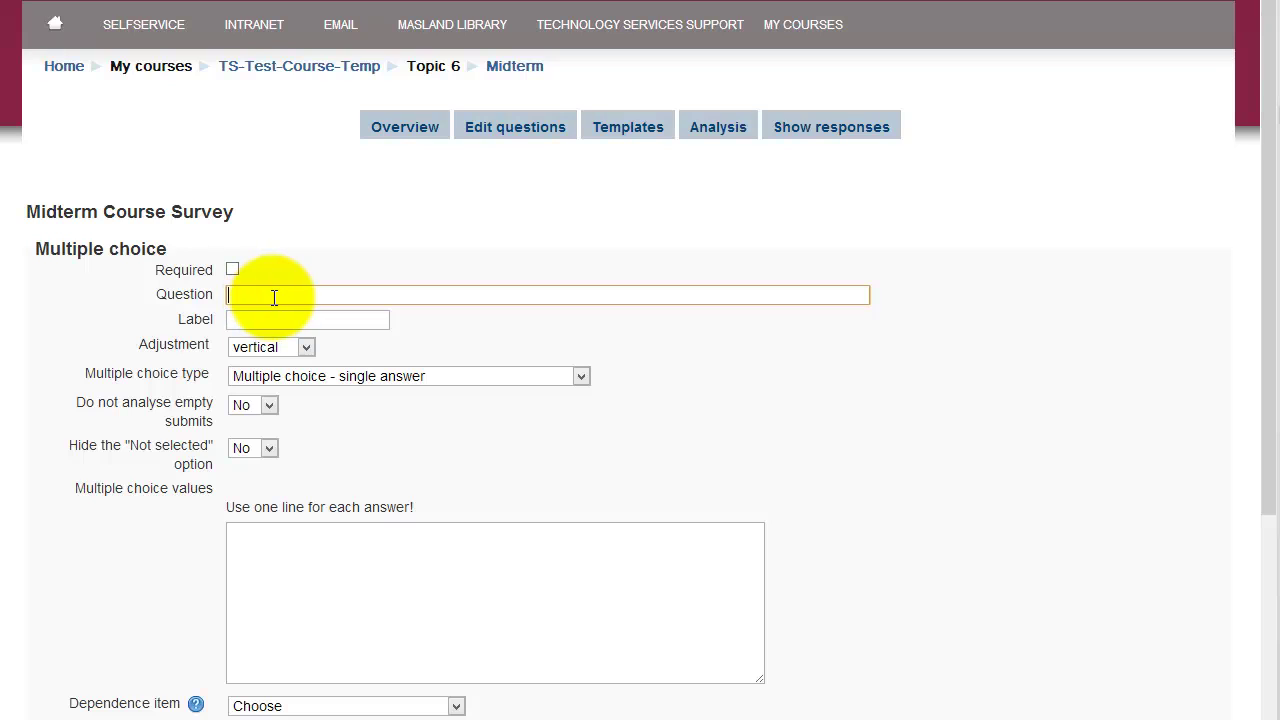
pyautogui.write('How satisfied are you with this course?')
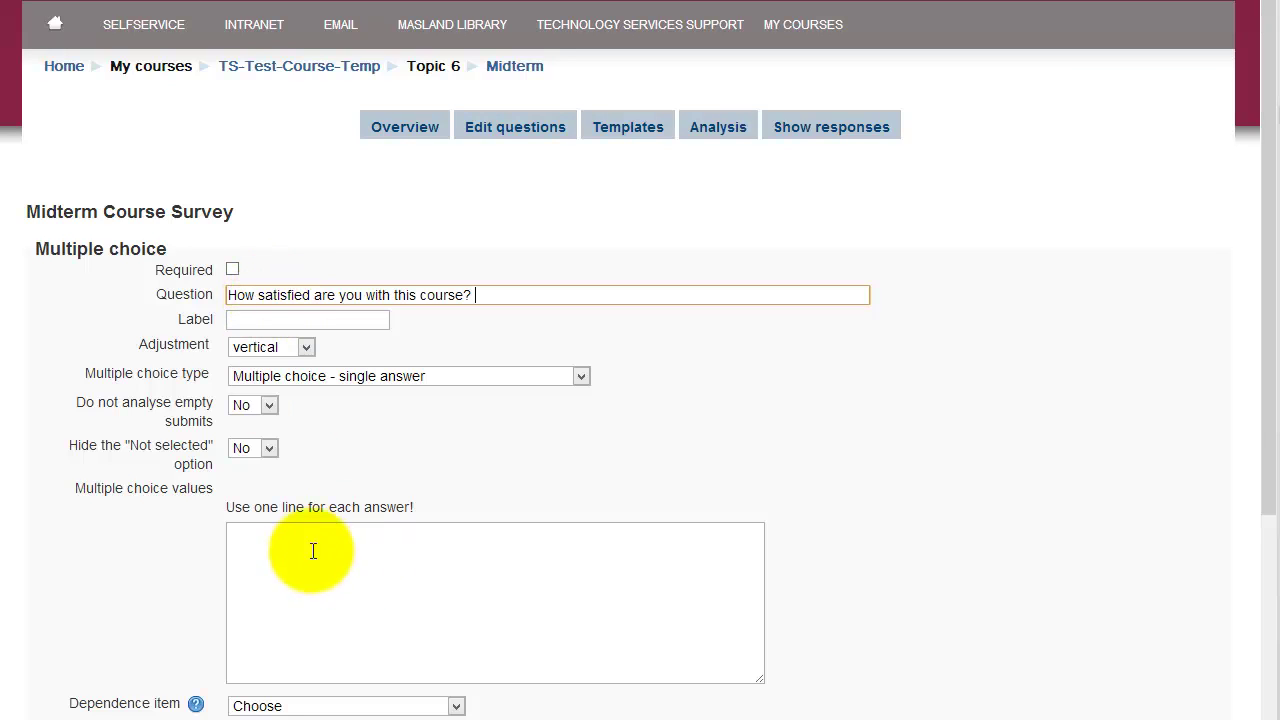
pyautogui.click(344, 551)
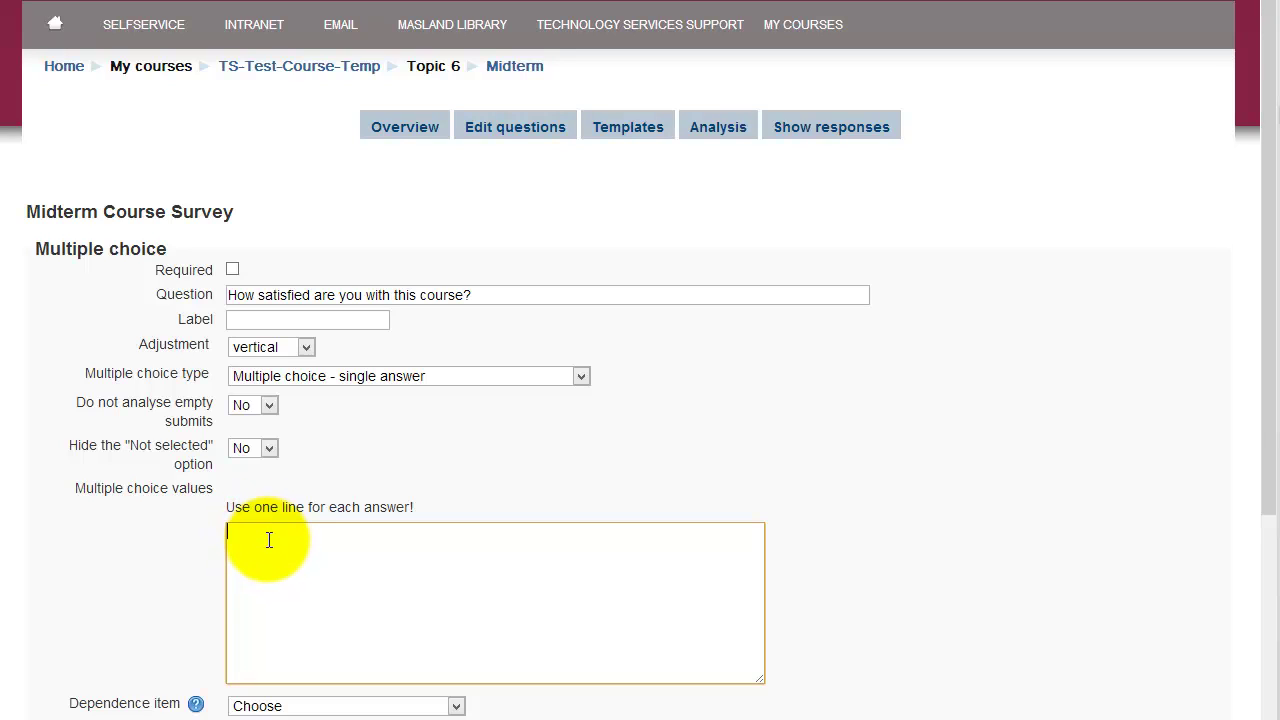
pyautogui.write('Very satisfied Satisfied Neutral Dissatisfied Very dissatisfied')
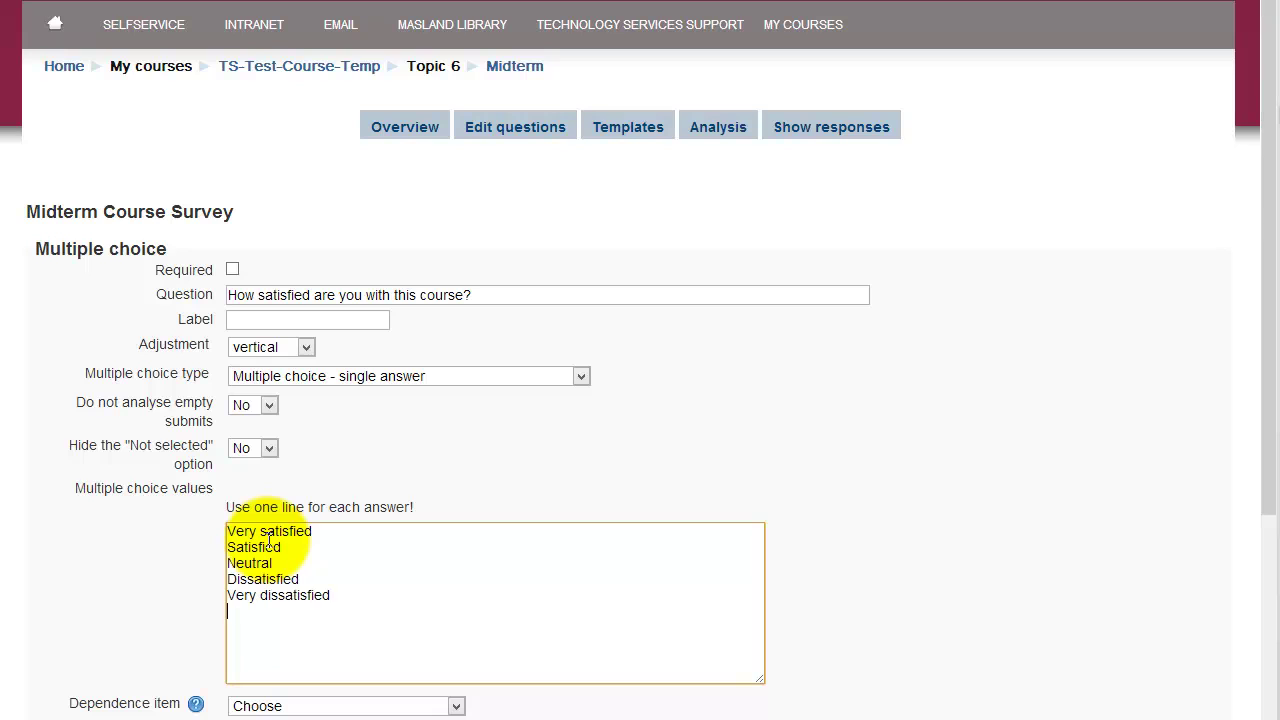
pyautogui.click(1090, 639)
pyautogui.scroll(-2, 1079, 643)
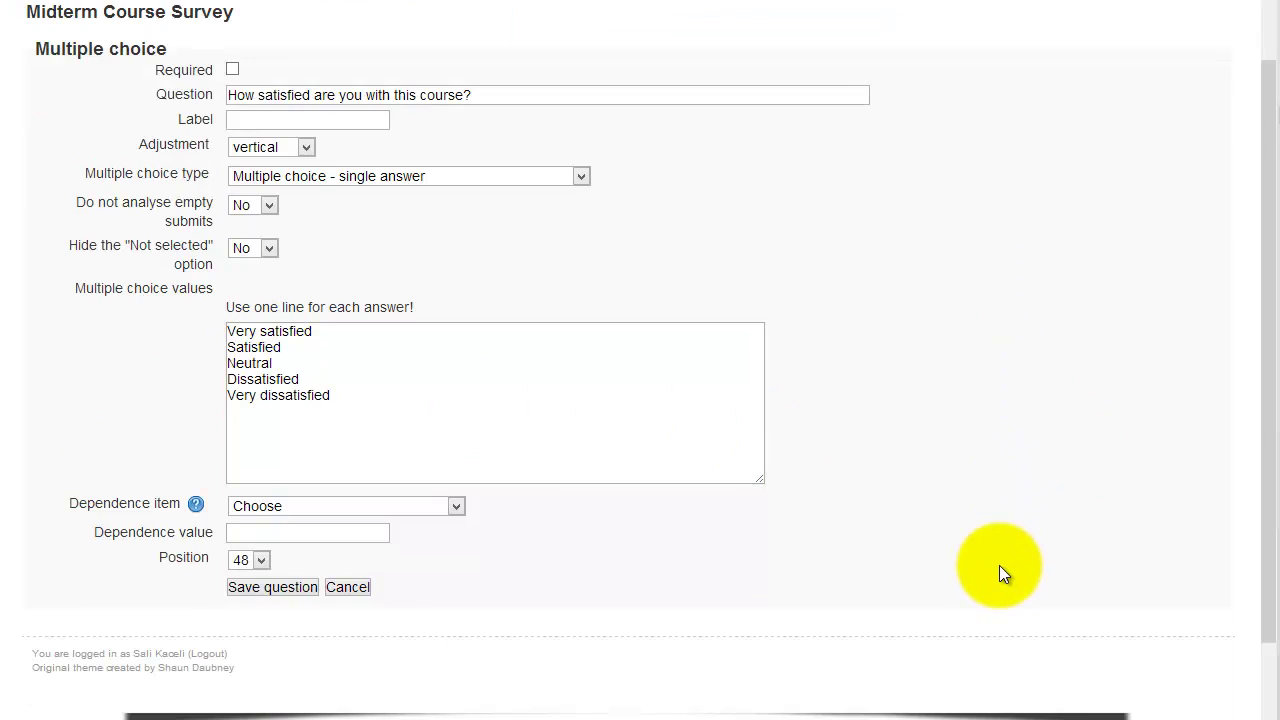
pyautogui.click(302, 590)
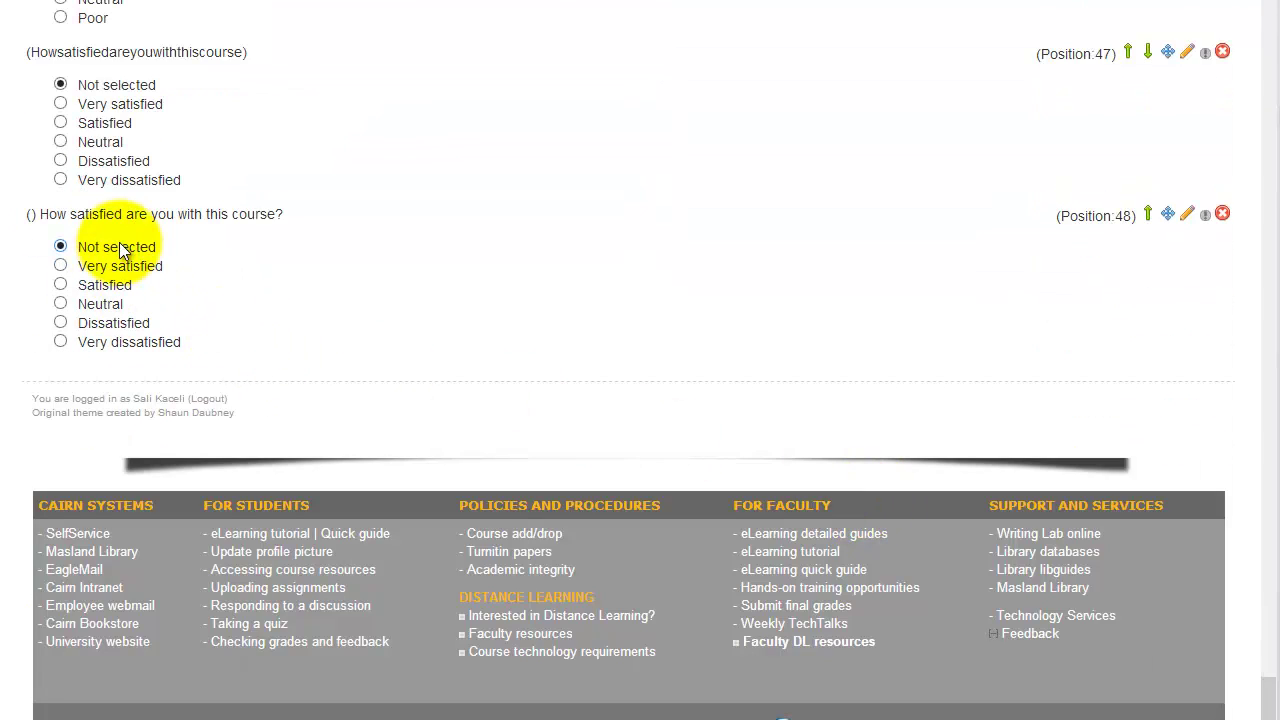
# Test the new question in the preview, switching from Very satisfied to Satisfied
pyautogui.moveTo(77, 214); pyautogui.dragTo(103, 214)
pyautogui.moveTo(213, 233); pyautogui.dragTo(14, 200)
pyautogui.click(305, 222)
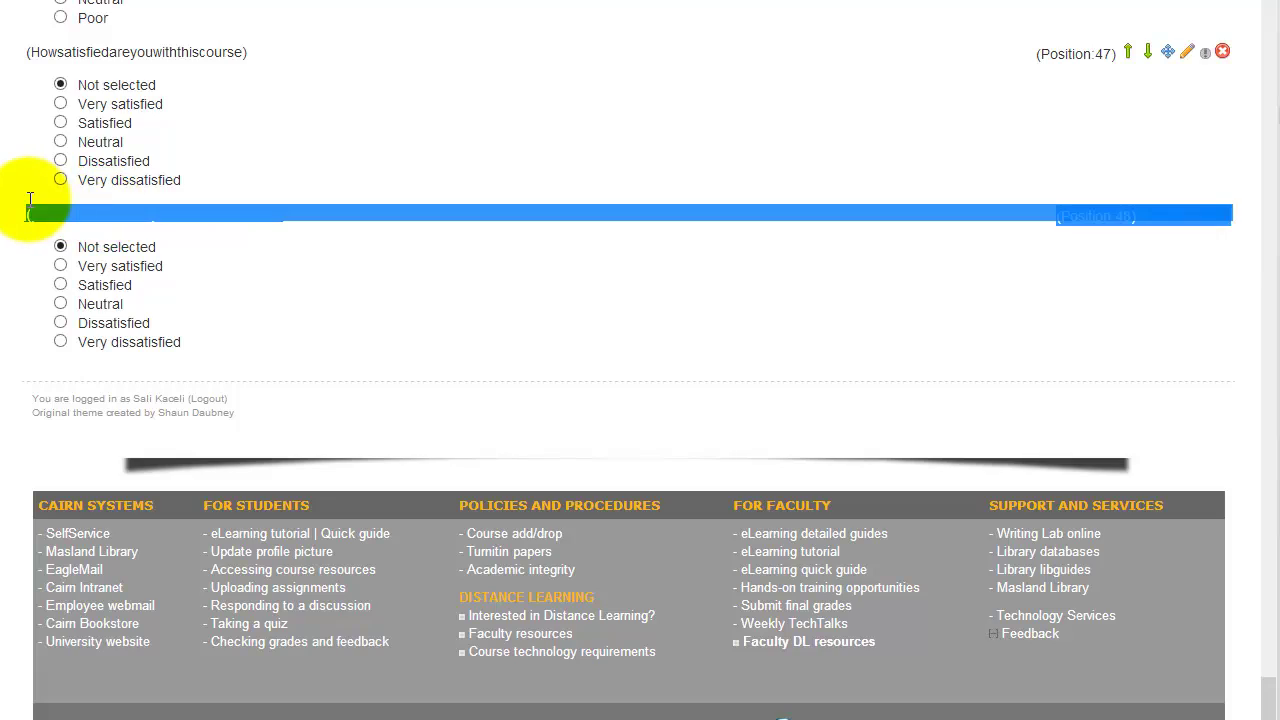
pyautogui.click(105, 265)
pyautogui.press('Down')
# Add and save a short text answer question, then try its comments box
pyautogui.scroll(20, 903, 321)
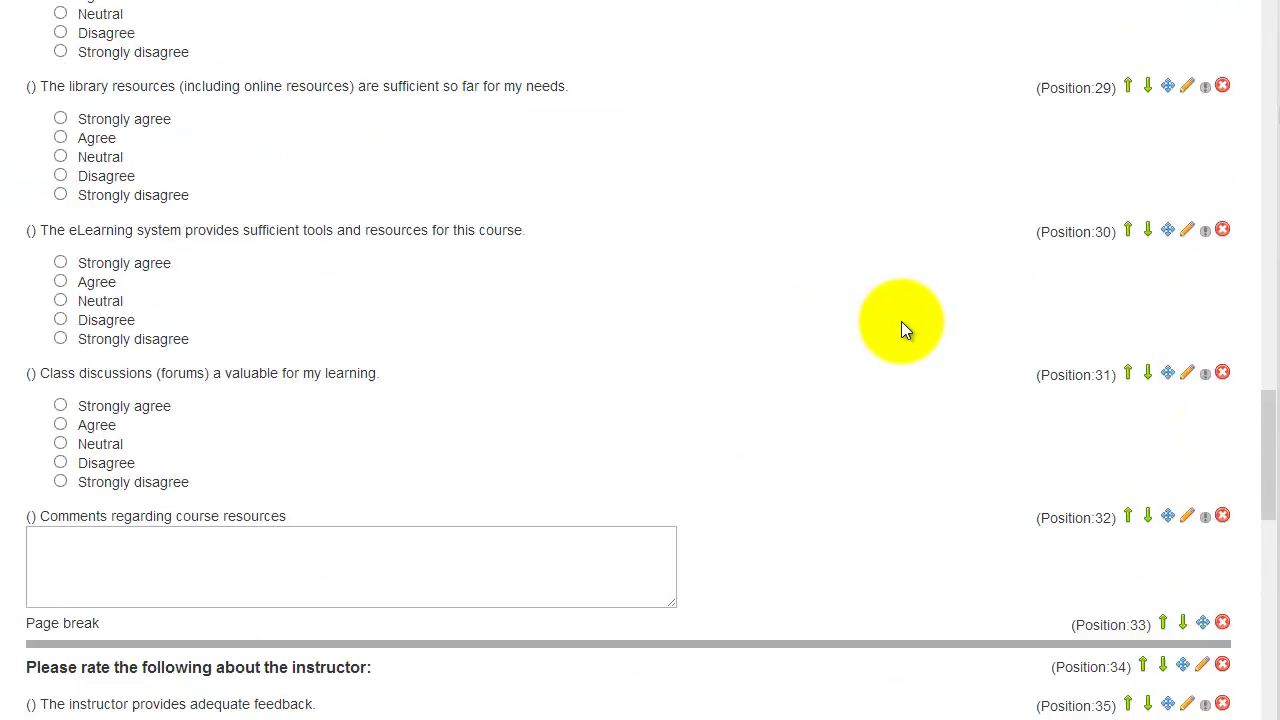
pyautogui.scroll(20, 897, 319)
pyautogui.click(384, 234)
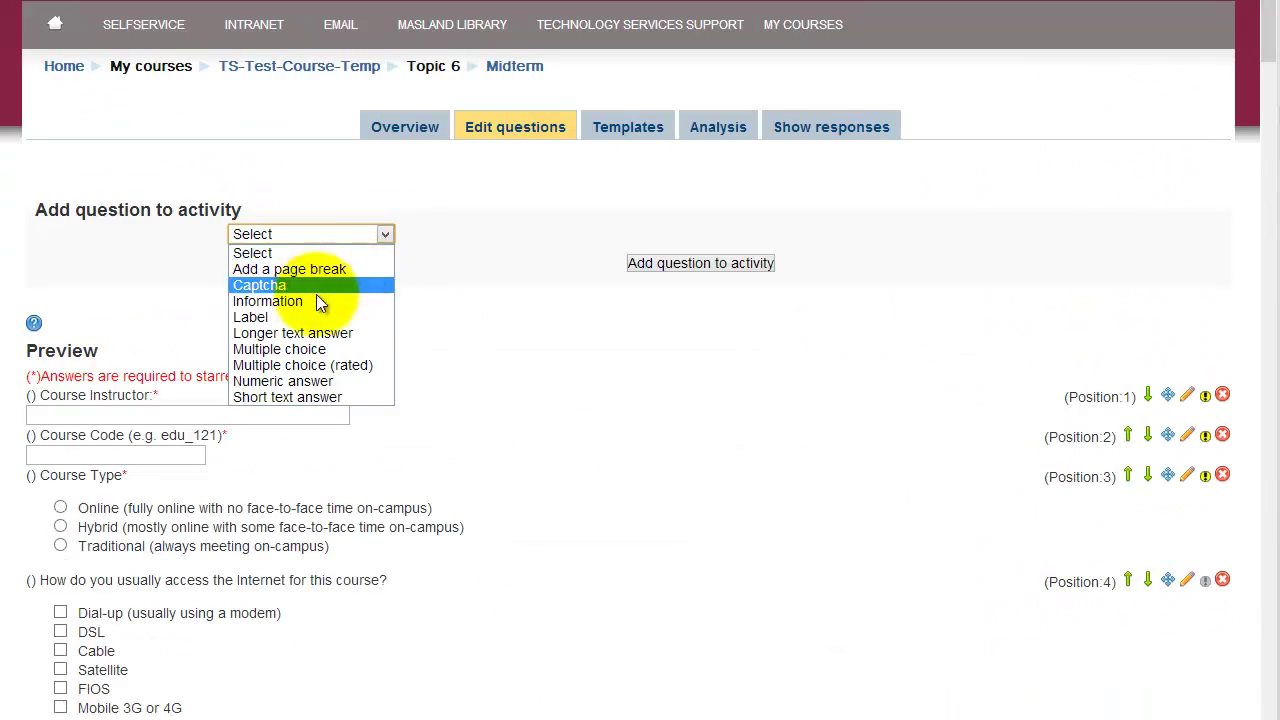
pyautogui.click(296, 396)
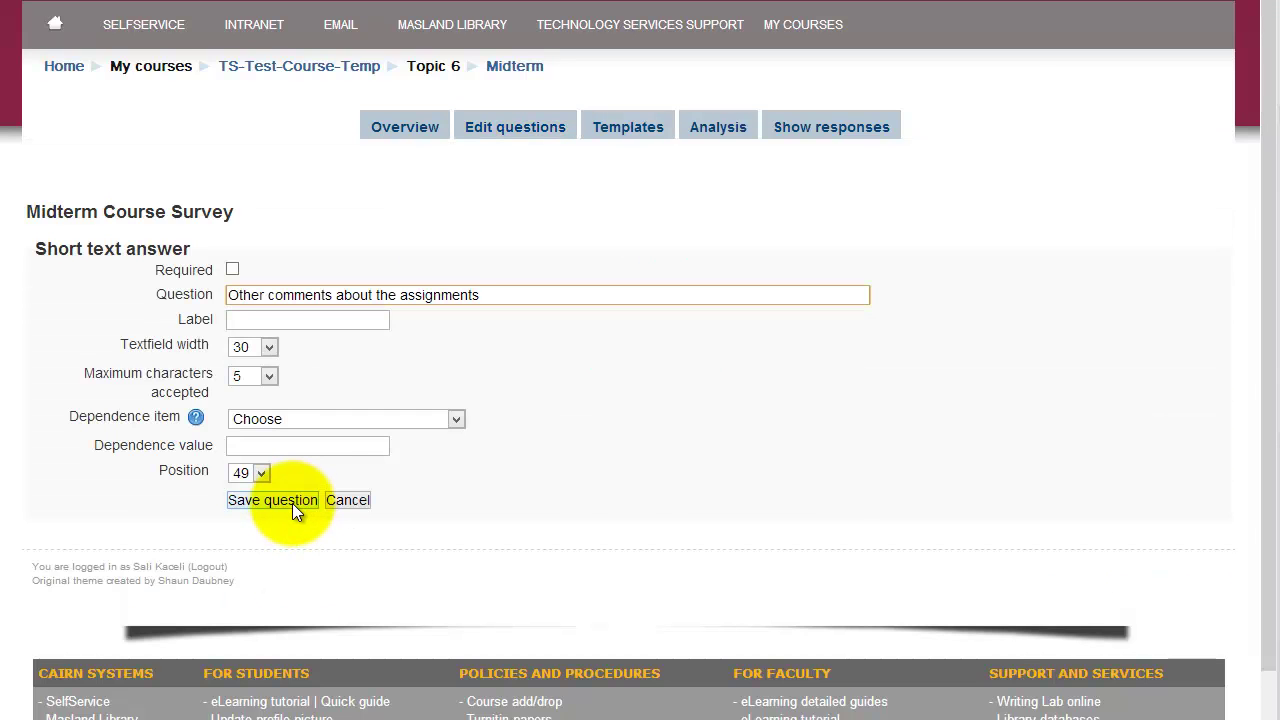
pyautogui.click(292, 503)
pyautogui.click(130, 560)
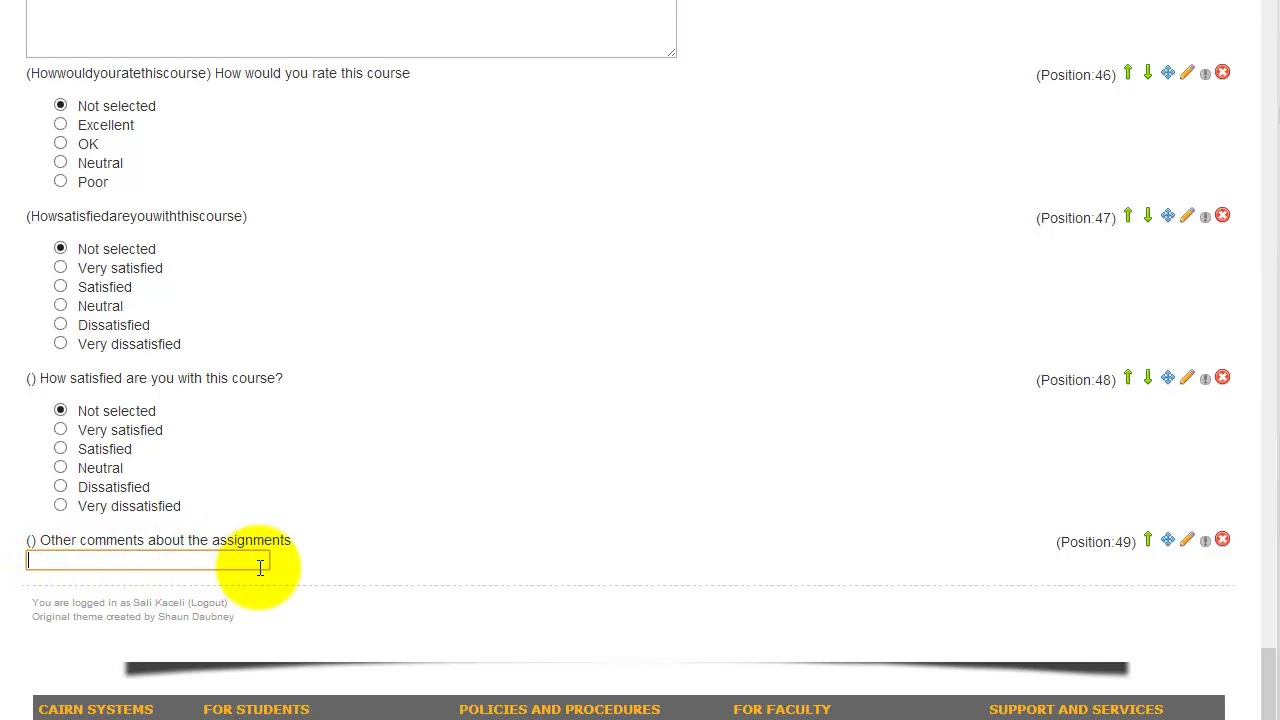
# Add a longer text answer question 'More comments about the course' and confirm it at the end
pyautogui.scroll(10, 820, 503)
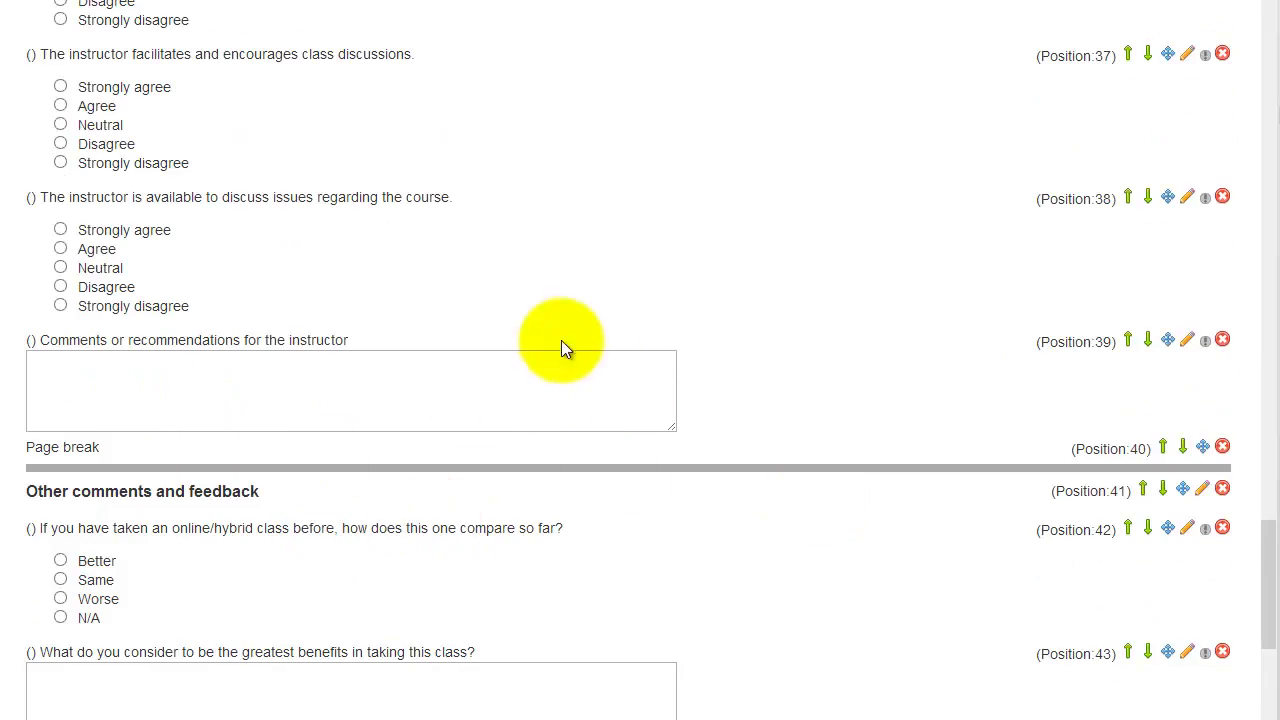
pyautogui.scroll(20, 457, 410)
pyautogui.scroll(15, 455, 411)
pyautogui.click(300, 203)
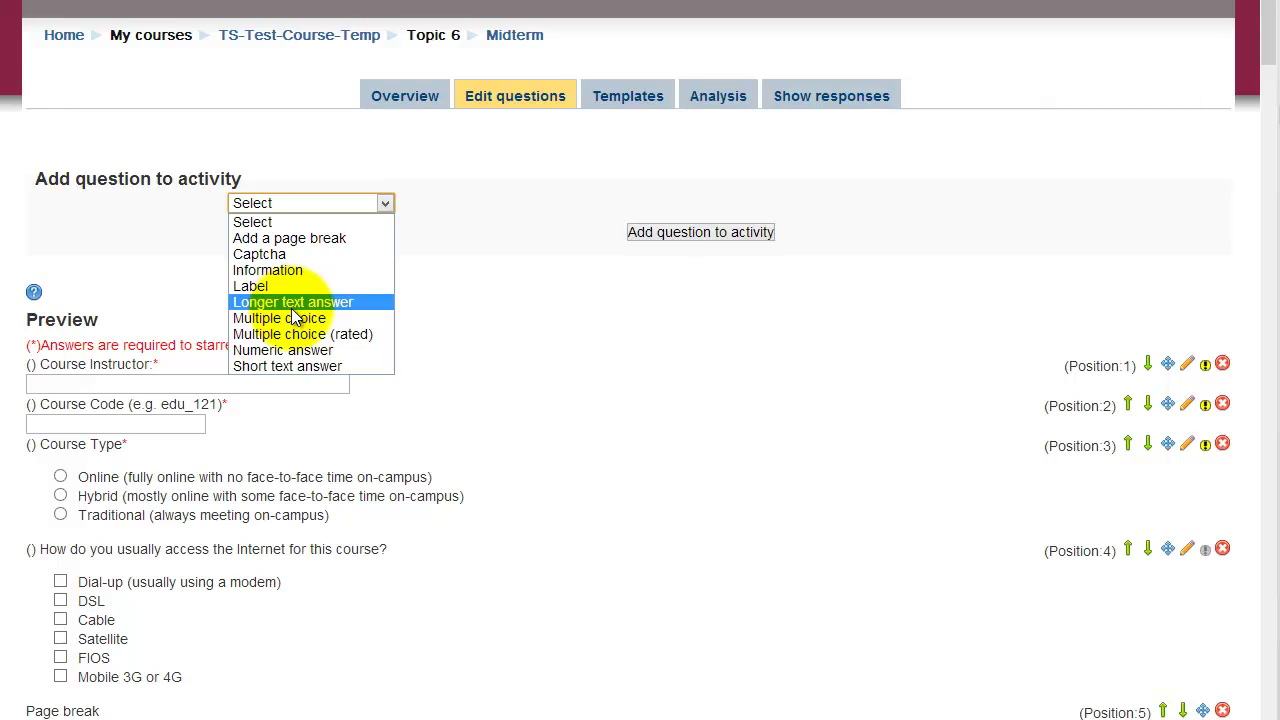
pyautogui.click(291, 302)
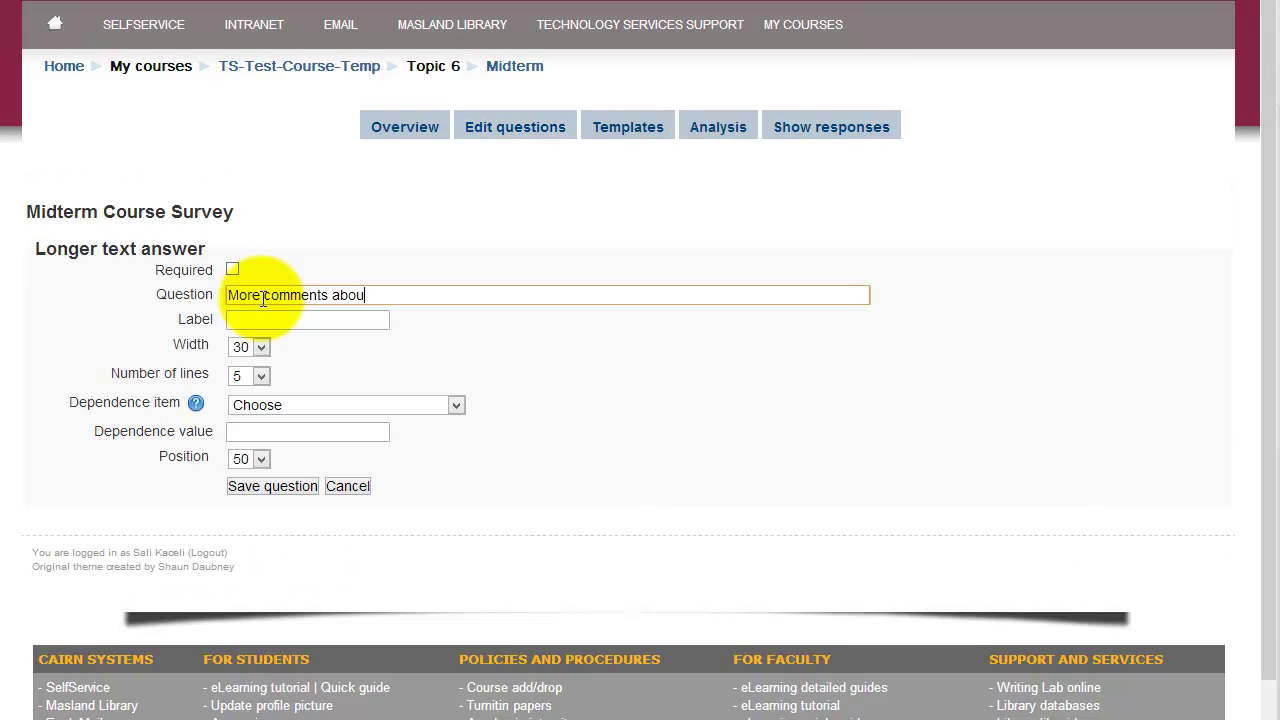
pyautogui.write('t the course')
pyautogui.click(322, 486)
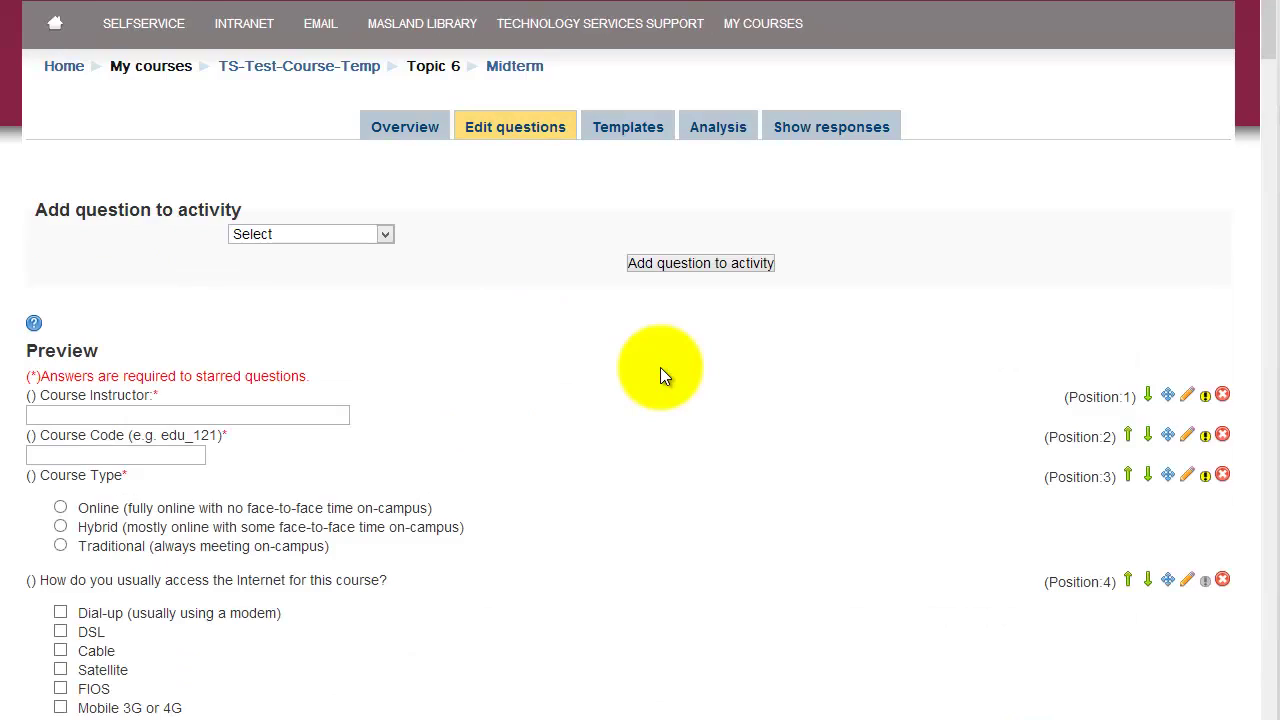
pyautogui.scroll(-10, 692, 332)
pyautogui.scroll(-20, 760, 375)
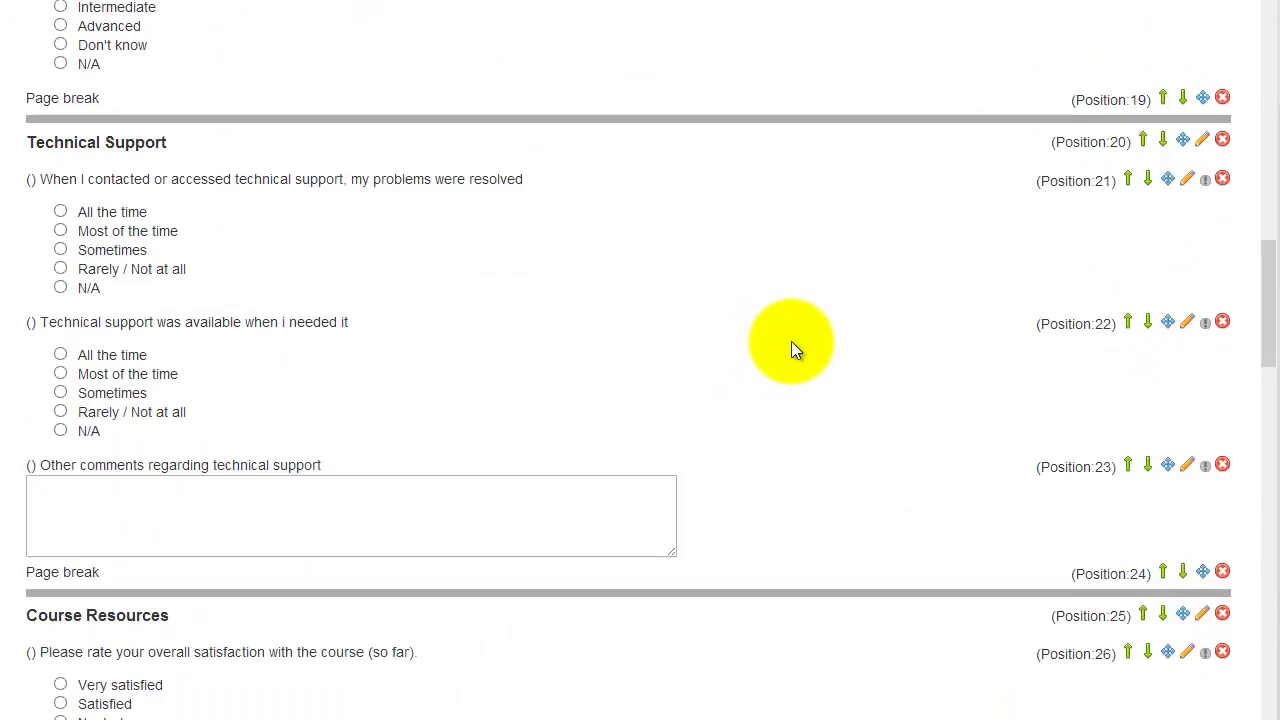
pyautogui.scroll(-3, 839, 409)
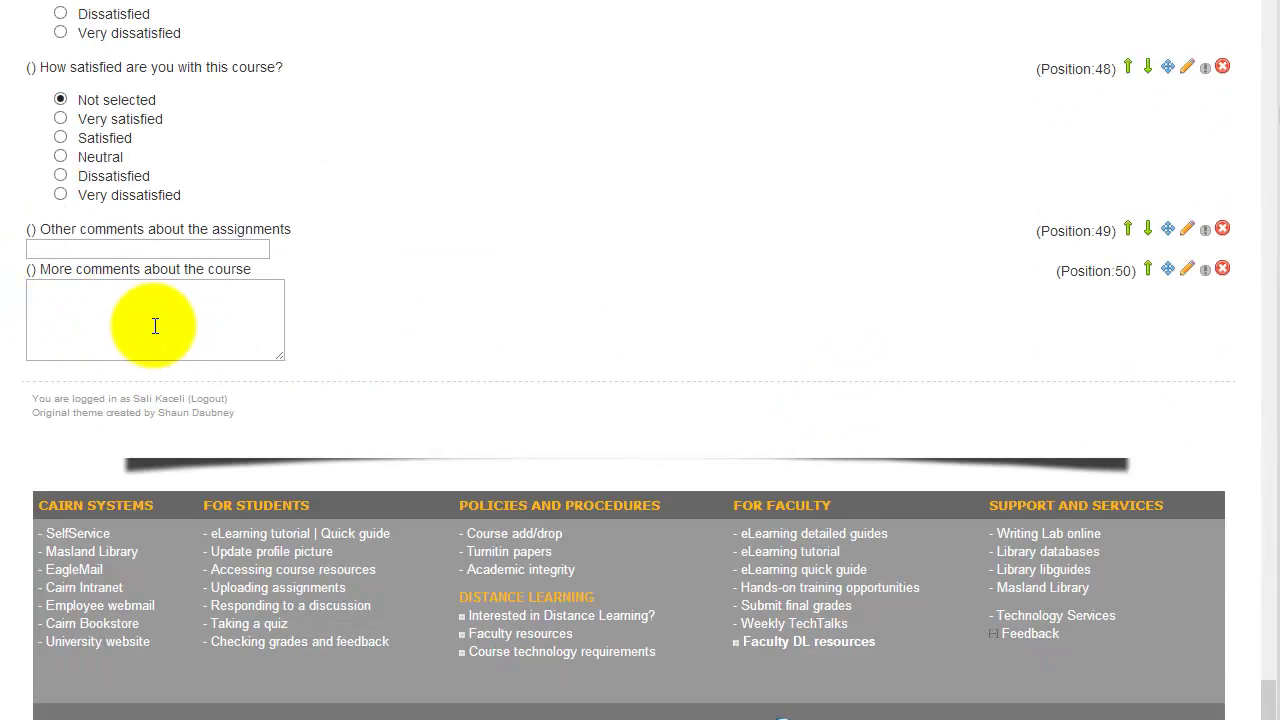
pyautogui.scroll(15, 160, 322)
# From the Overview tab, preview the full student survey form, then go back
pyautogui.scroll(20, 155, 322)
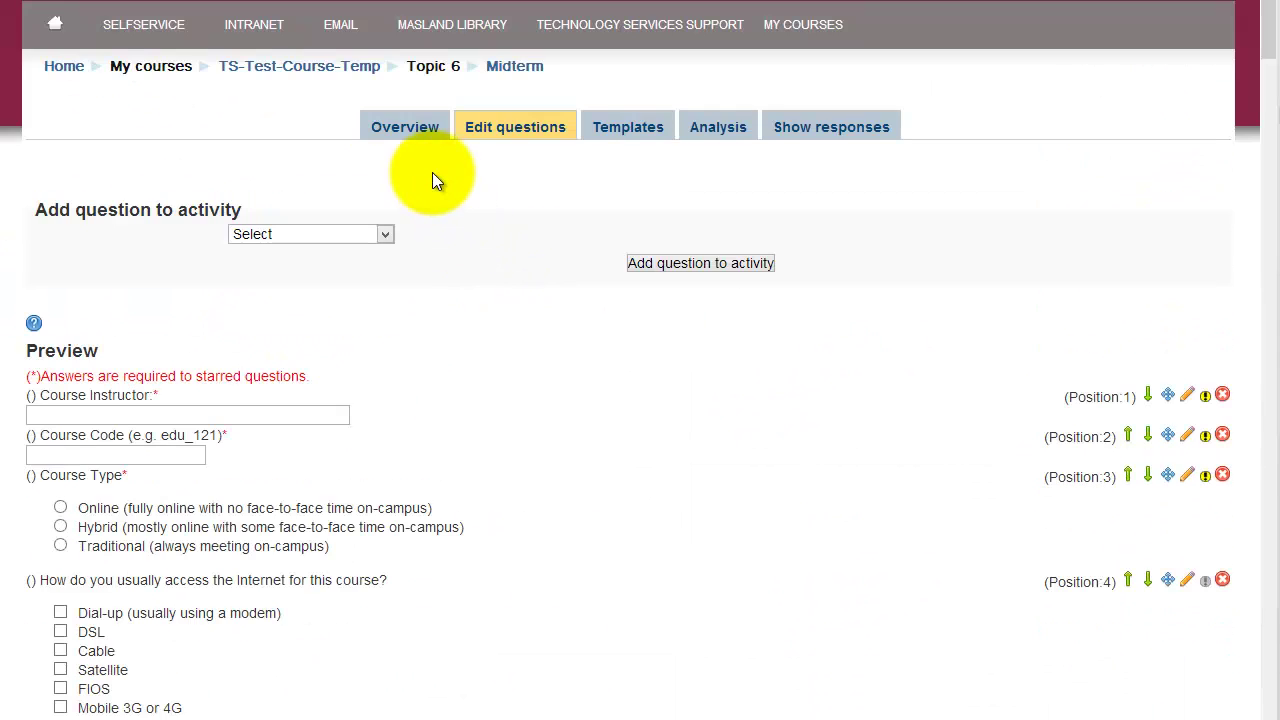
pyautogui.click(401, 128)
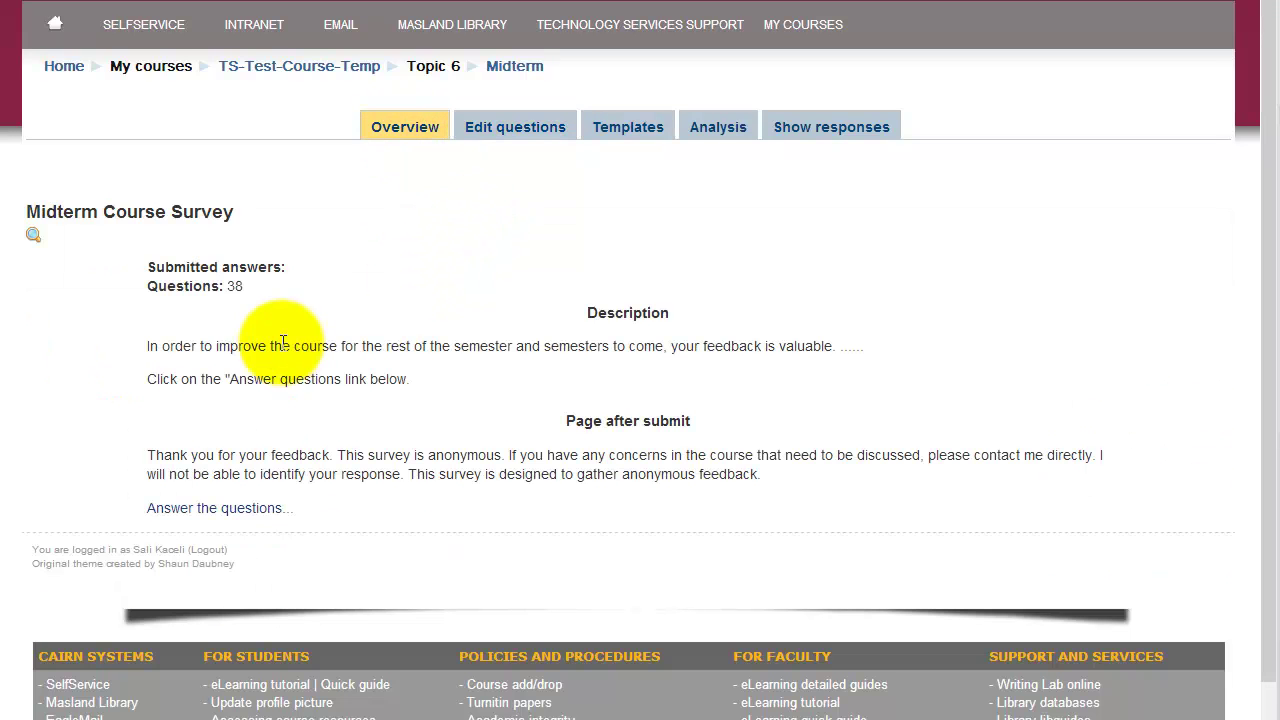
pyautogui.click(33, 243)
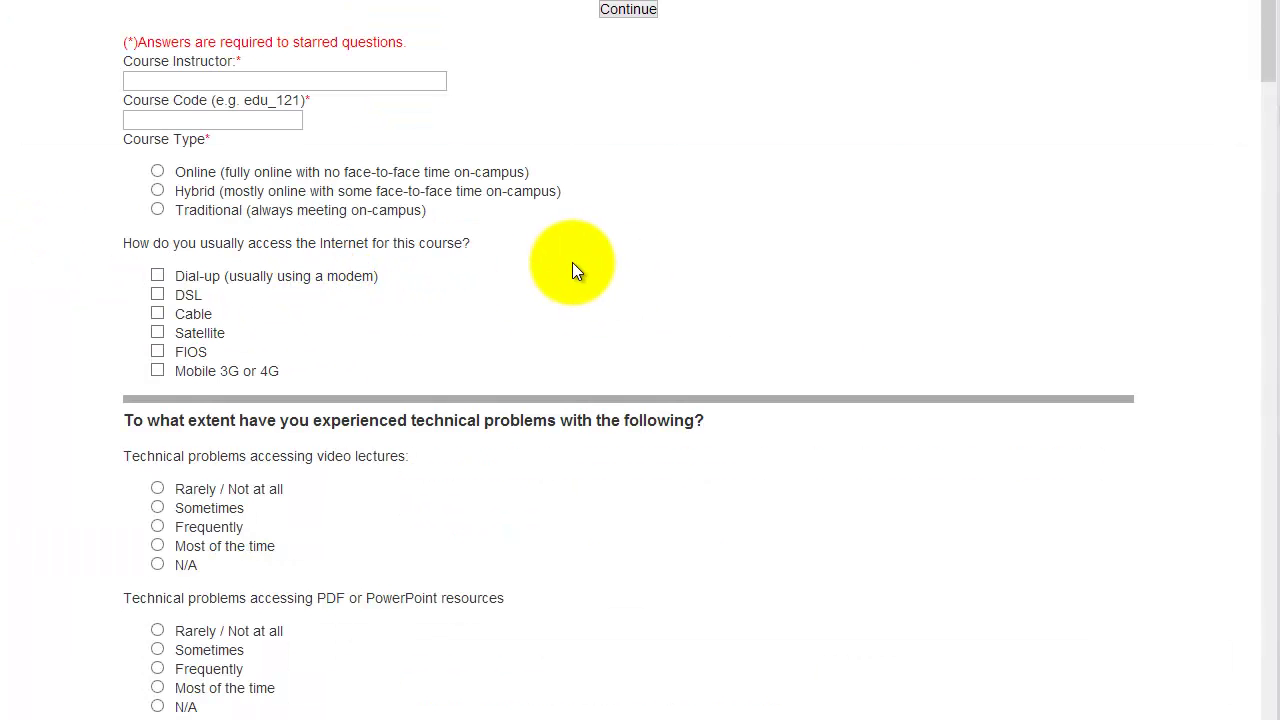
pyautogui.scroll(-8, 439, 331)
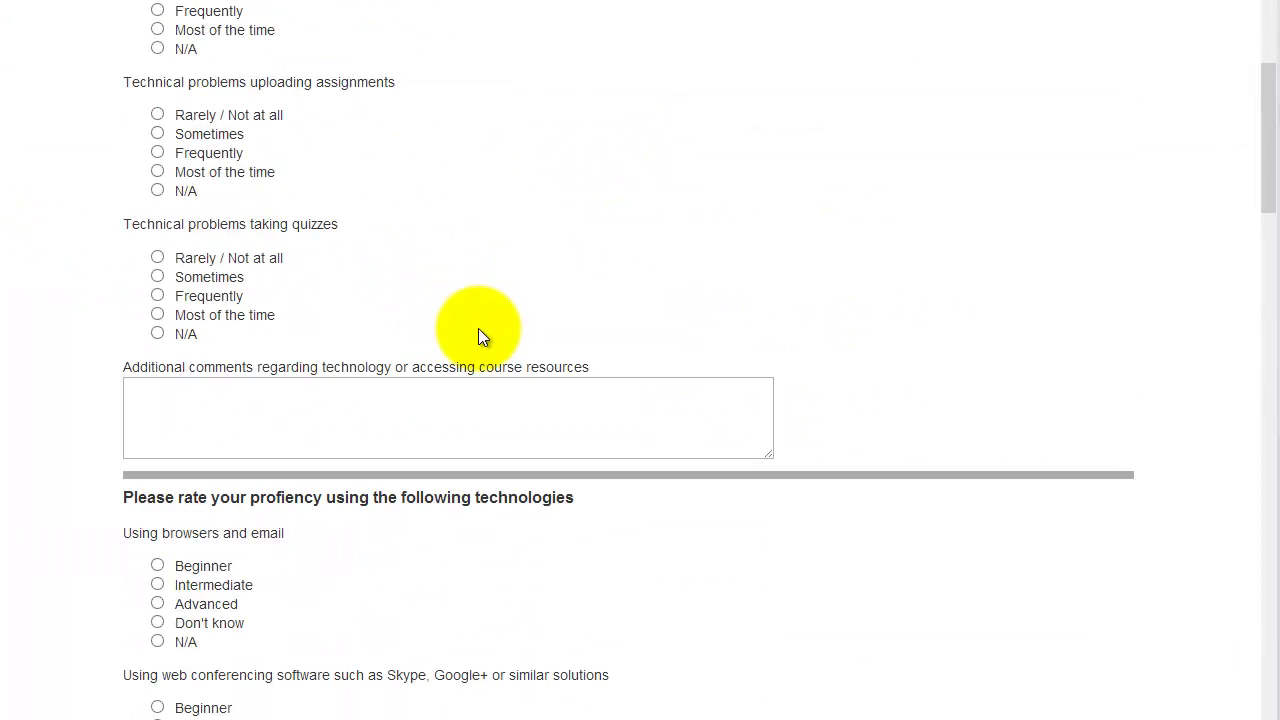
pyautogui.scroll(-20, 477, 331)
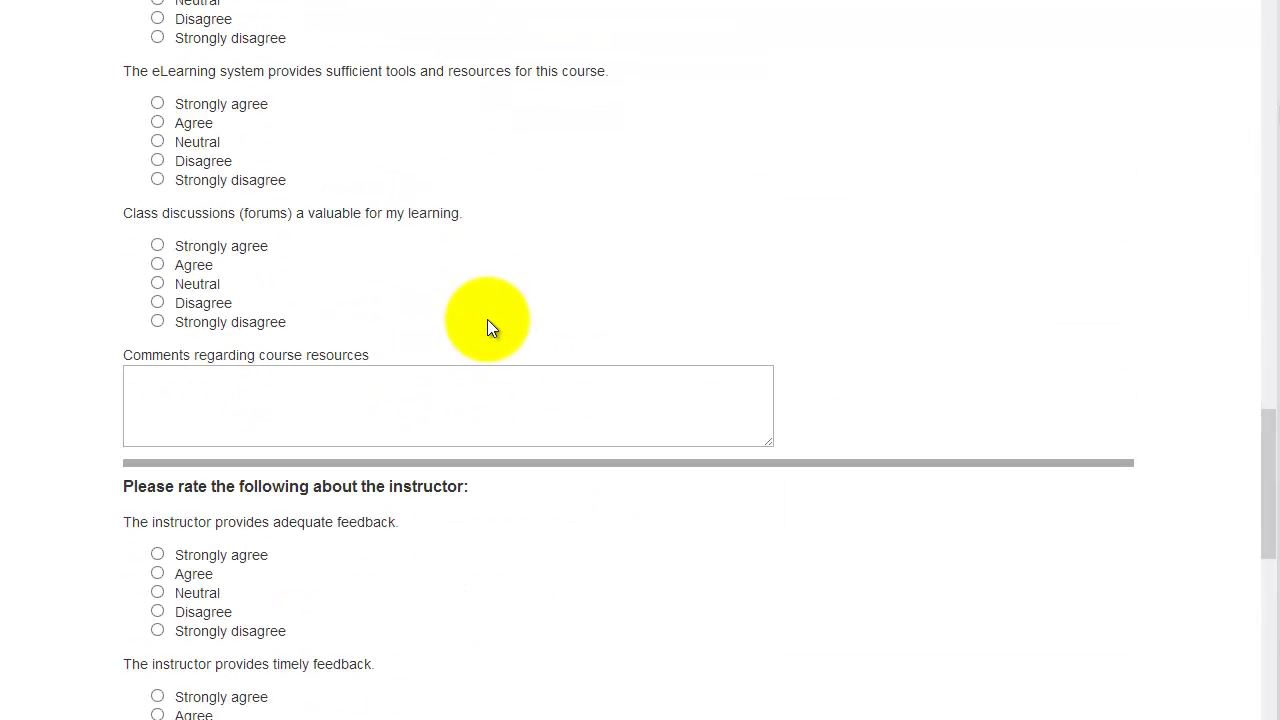
pyautogui.scroll(-10, 470, 310)
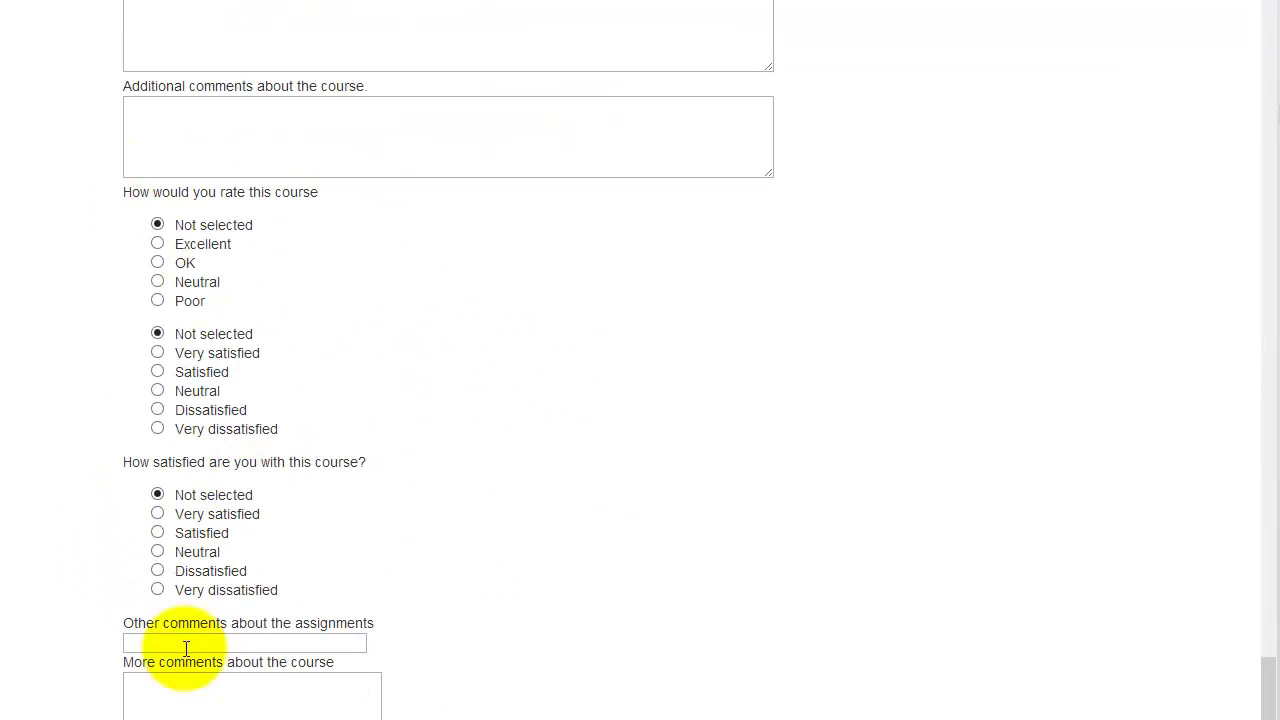
pyautogui.middleClick(534, 357)
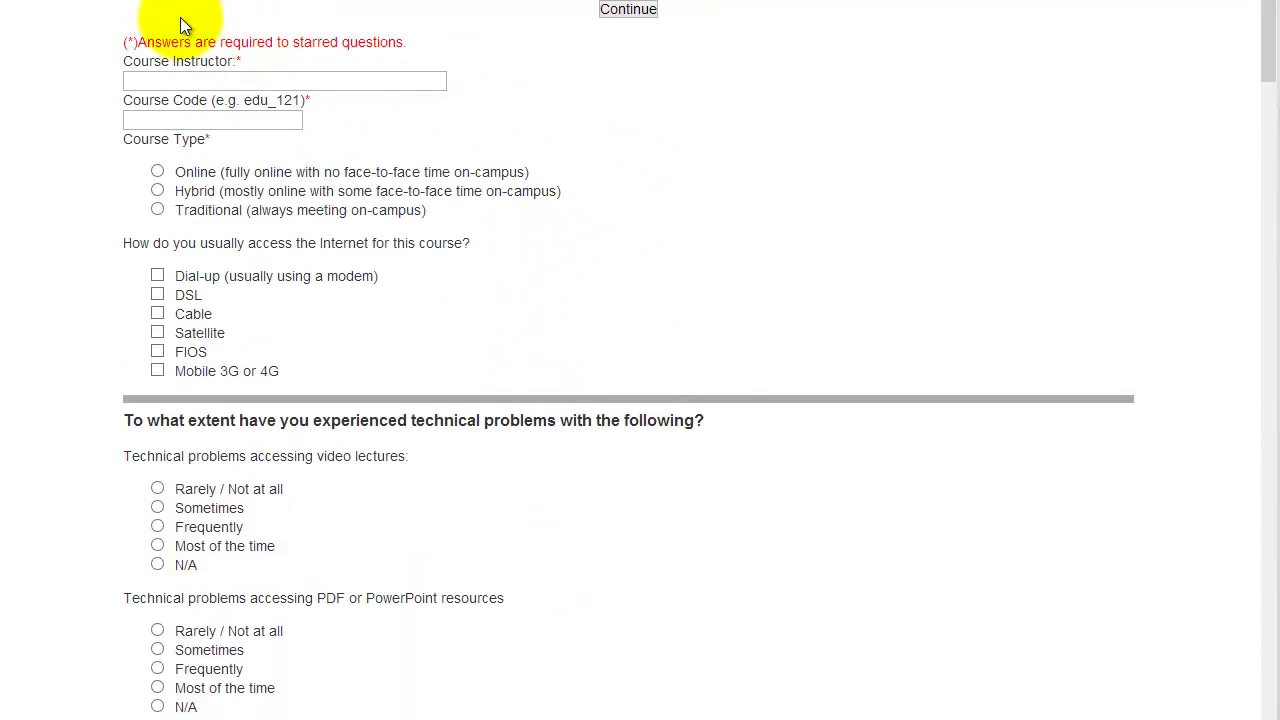
pyautogui.hotkey('alt', 'Left')
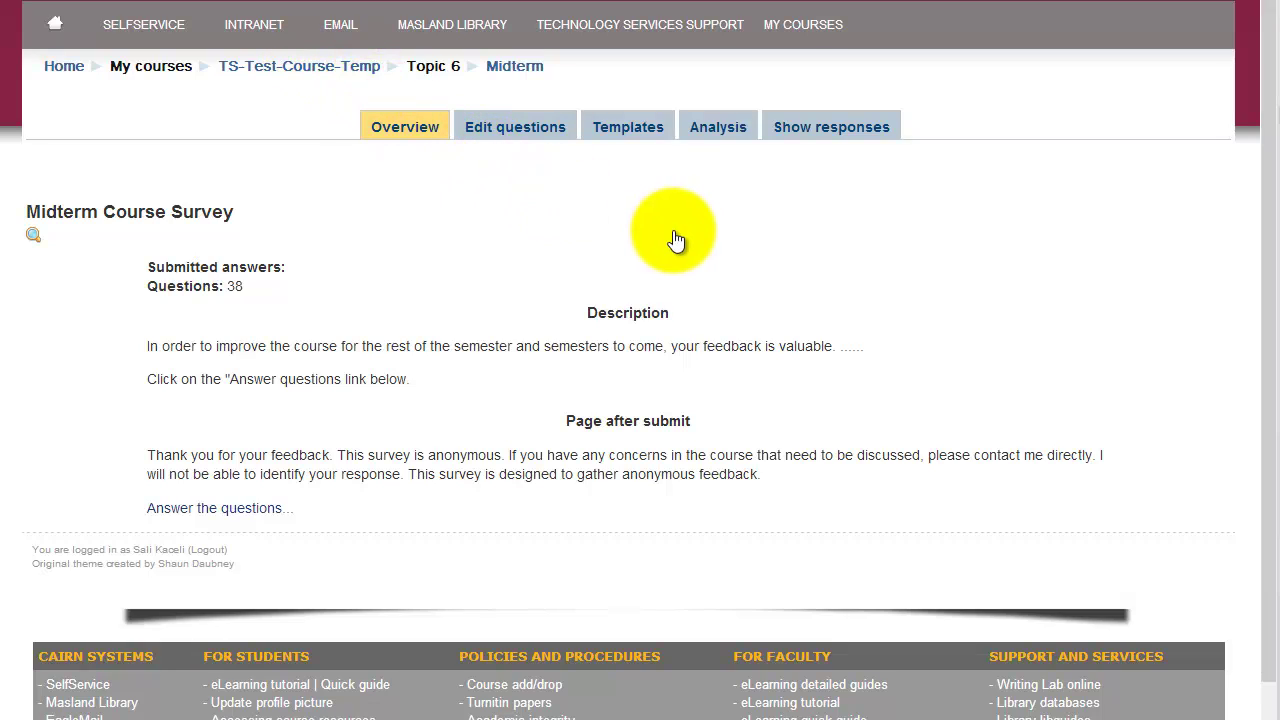
# Return to the course page and scroll down its topics
pyautogui.hotkey('alt', 'Left')
pyautogui.scroll(-1, 660, 440)
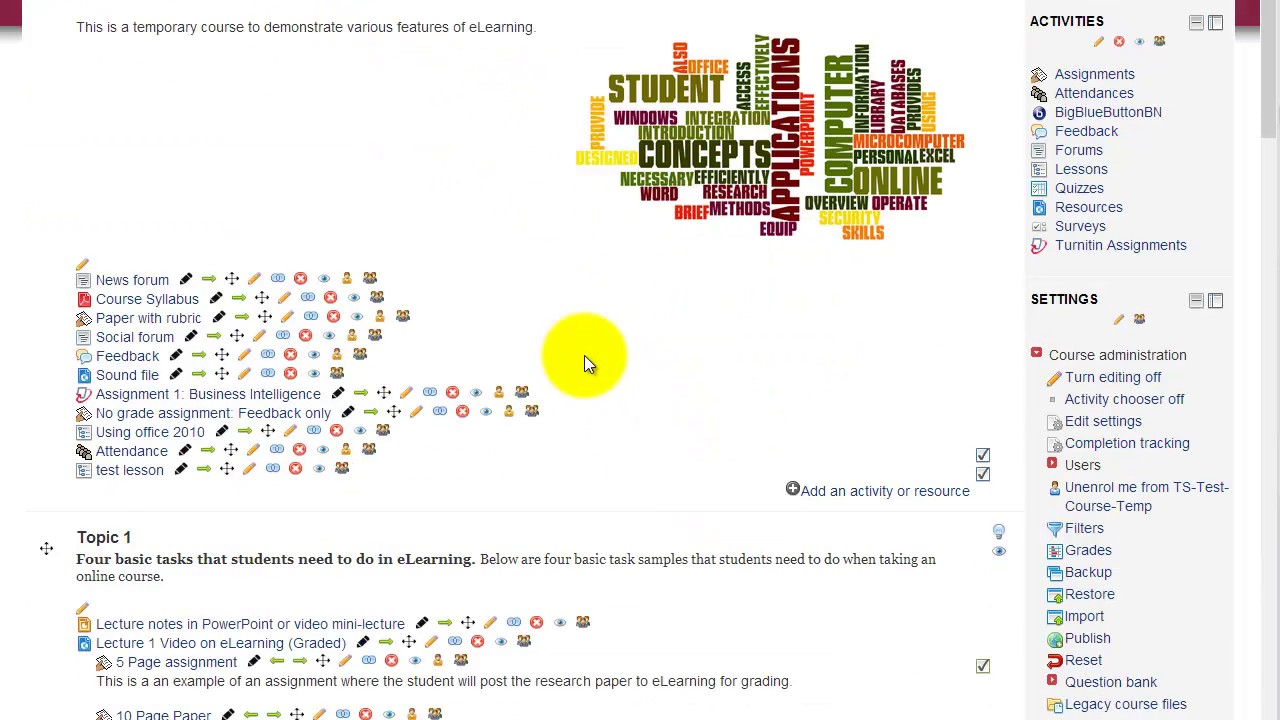
pyautogui.scroll(-10, 584, 355)
pyautogui.scroll(-3, 384, 460)
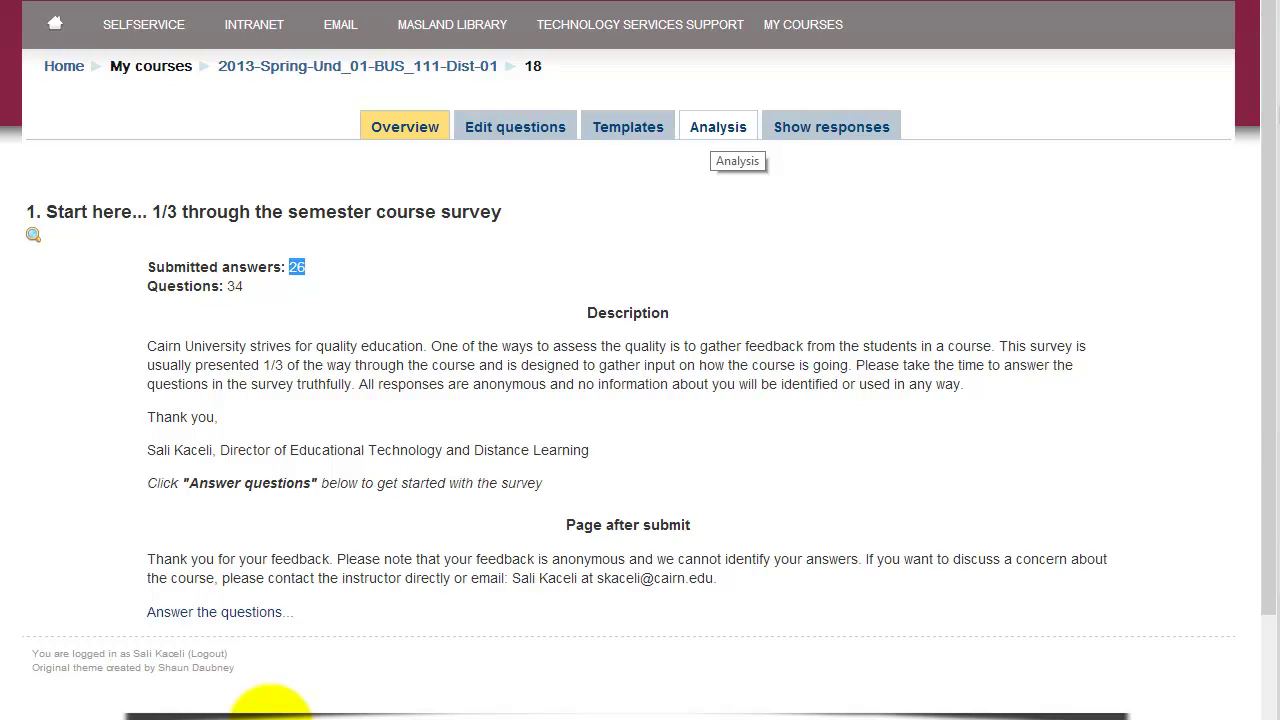
# Scroll through the survey's Analysis charts, then list its 26 anonymous responses
pyautogui.click(718, 127)
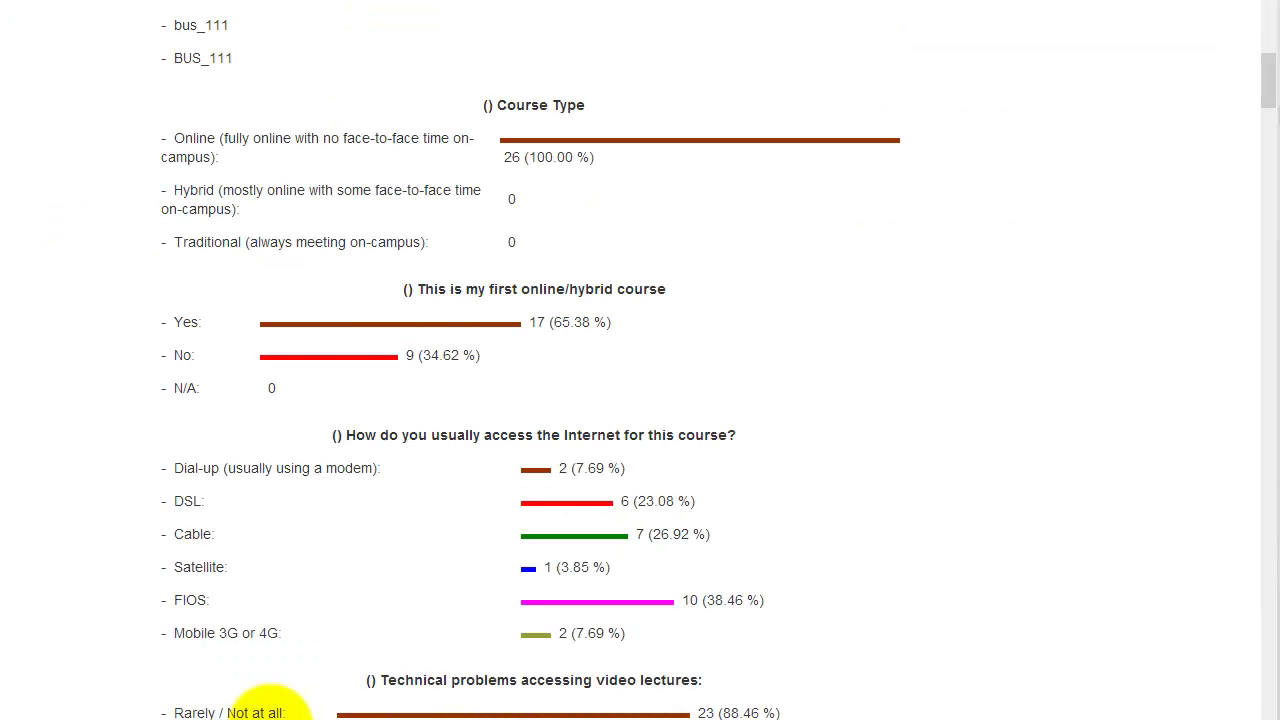
pyautogui.scroll(-1, 270, 705)
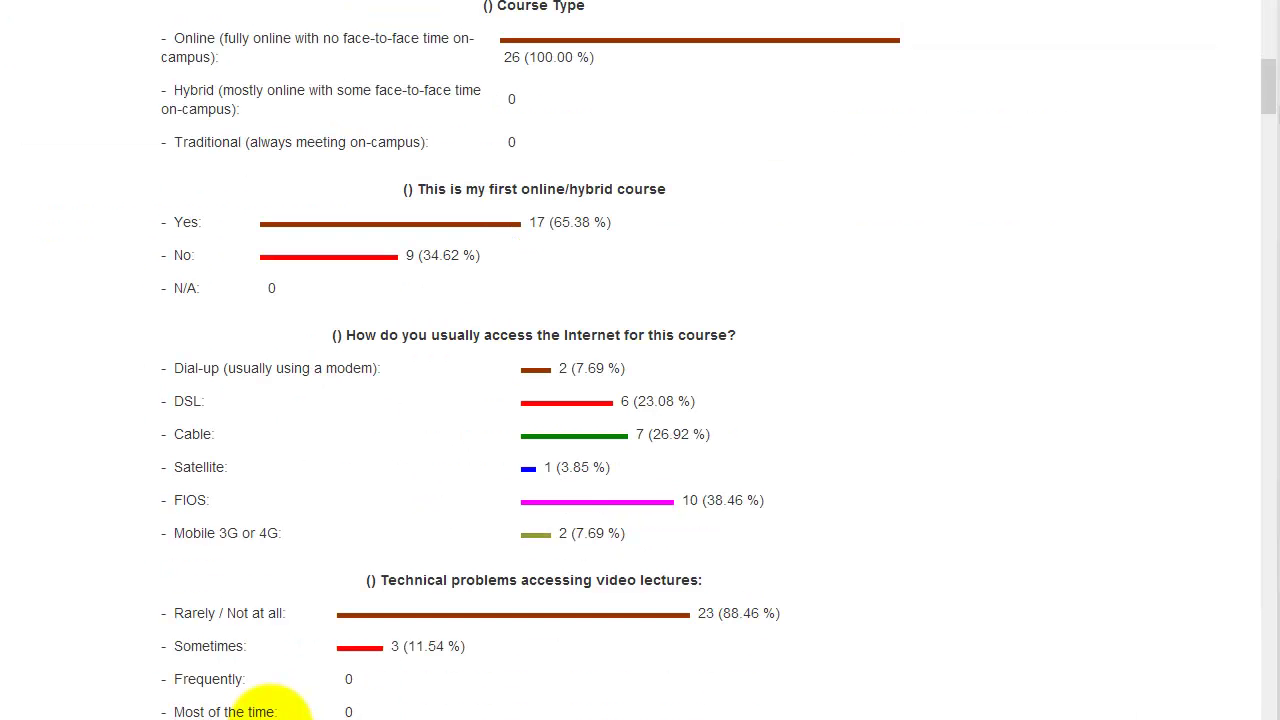
pyautogui.scroll(-1, 270, 705)
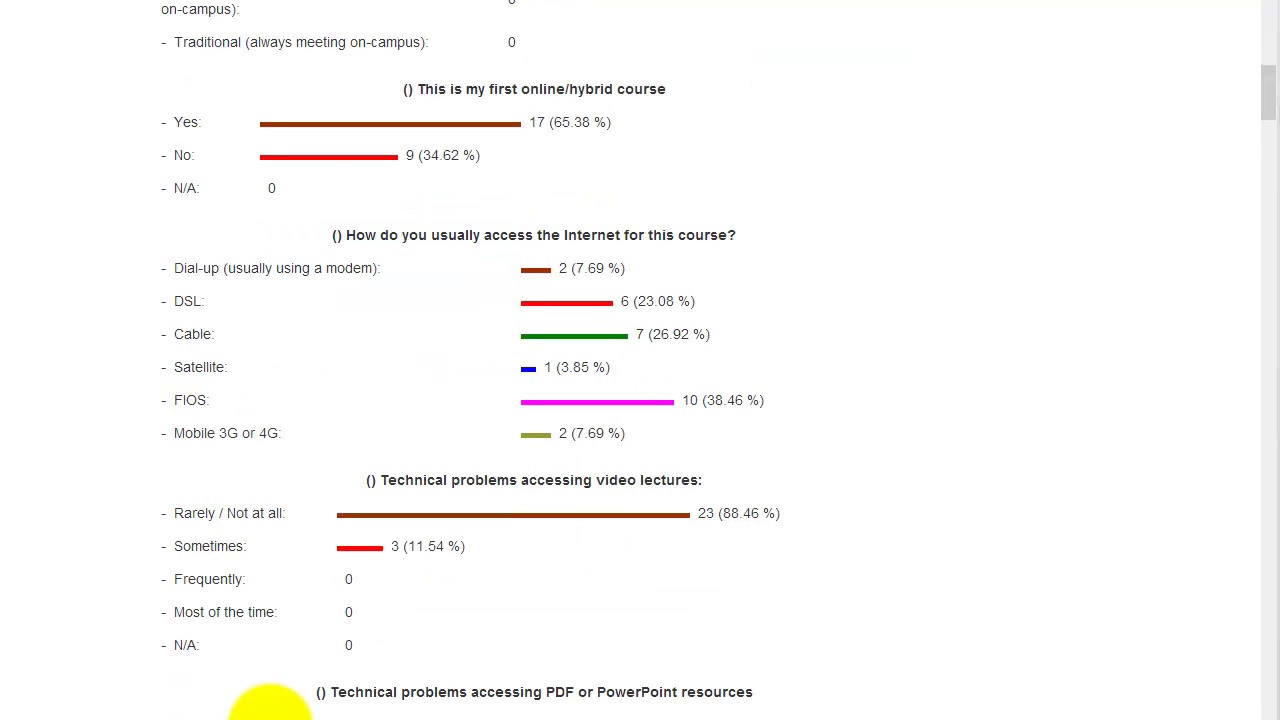
pyautogui.scroll(20, 270, 705)
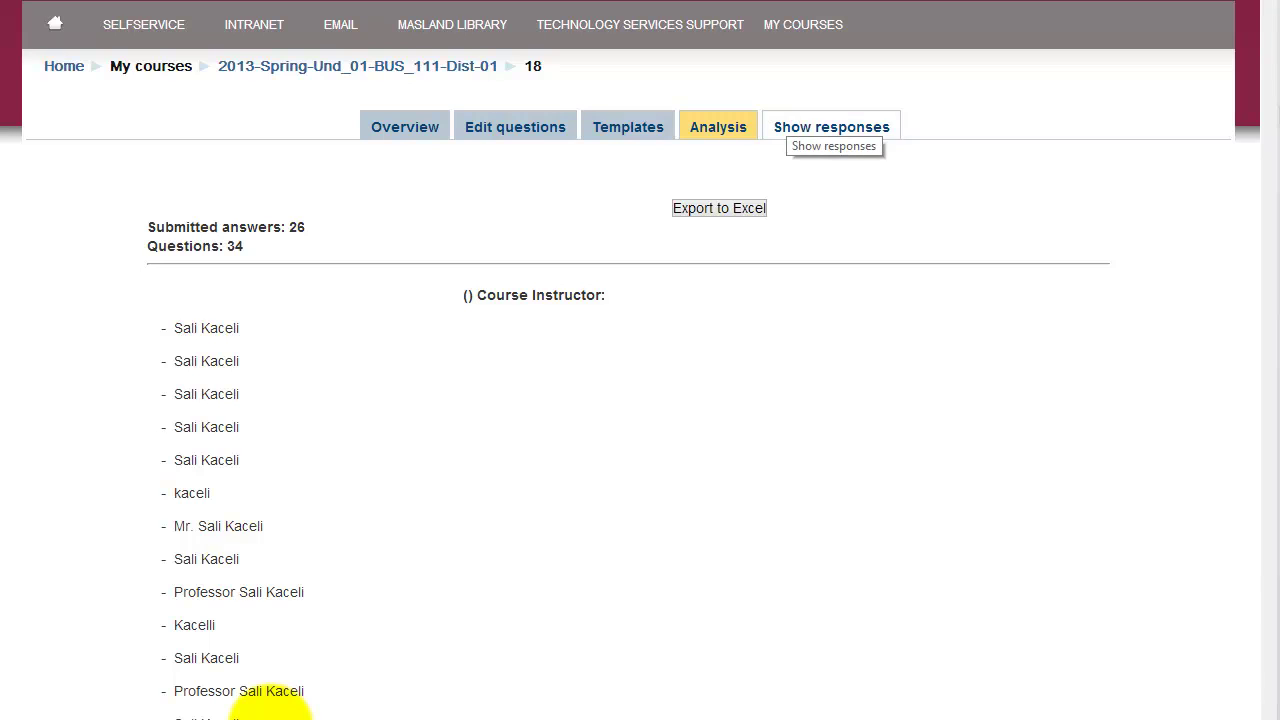
pyautogui.click(831, 127)
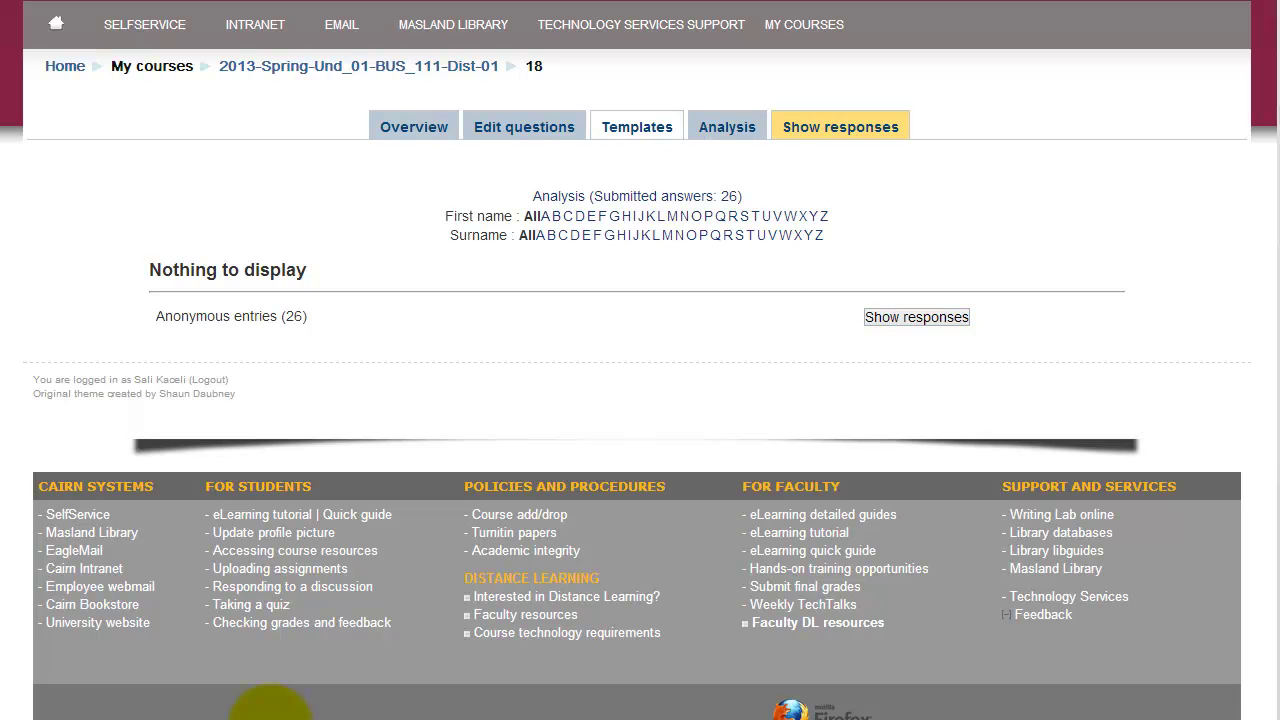
# On the Templates page, browse the public templates in 'Use a template', leaving it on Choose
pyautogui.click(660, 132)
pyautogui.press('Down')
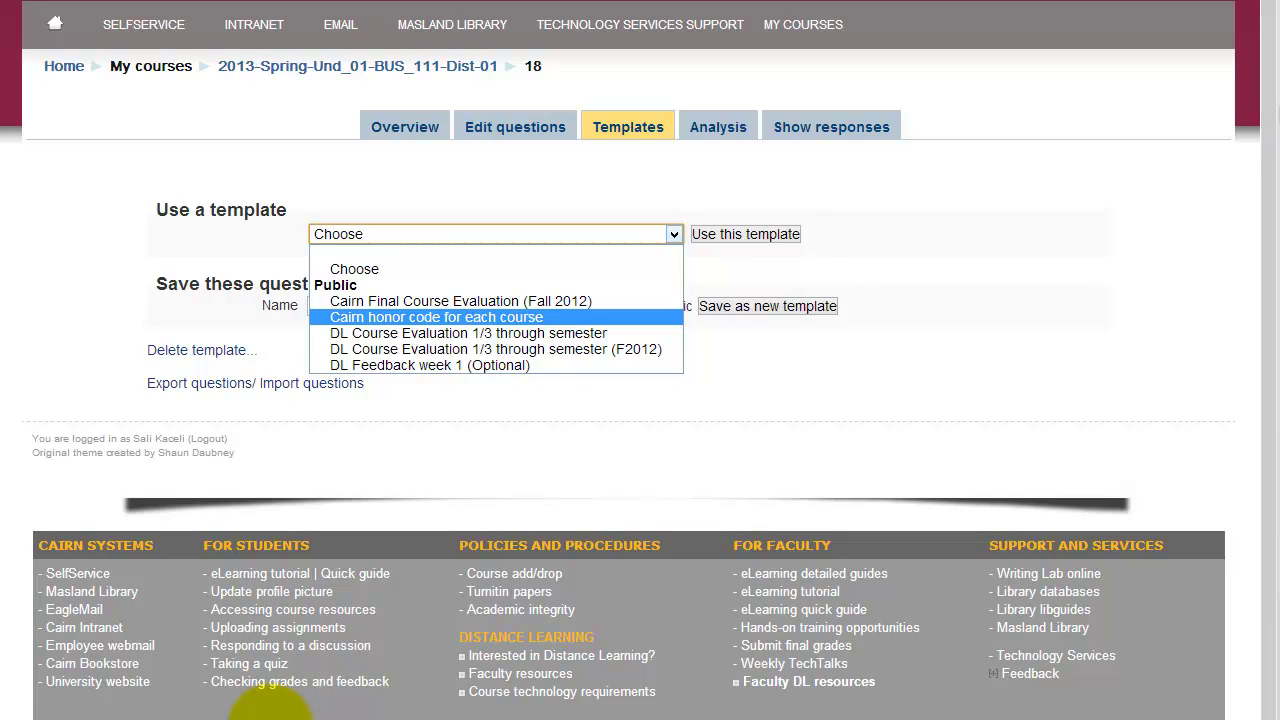
pyautogui.press('Up')
pyautogui.press('Up')
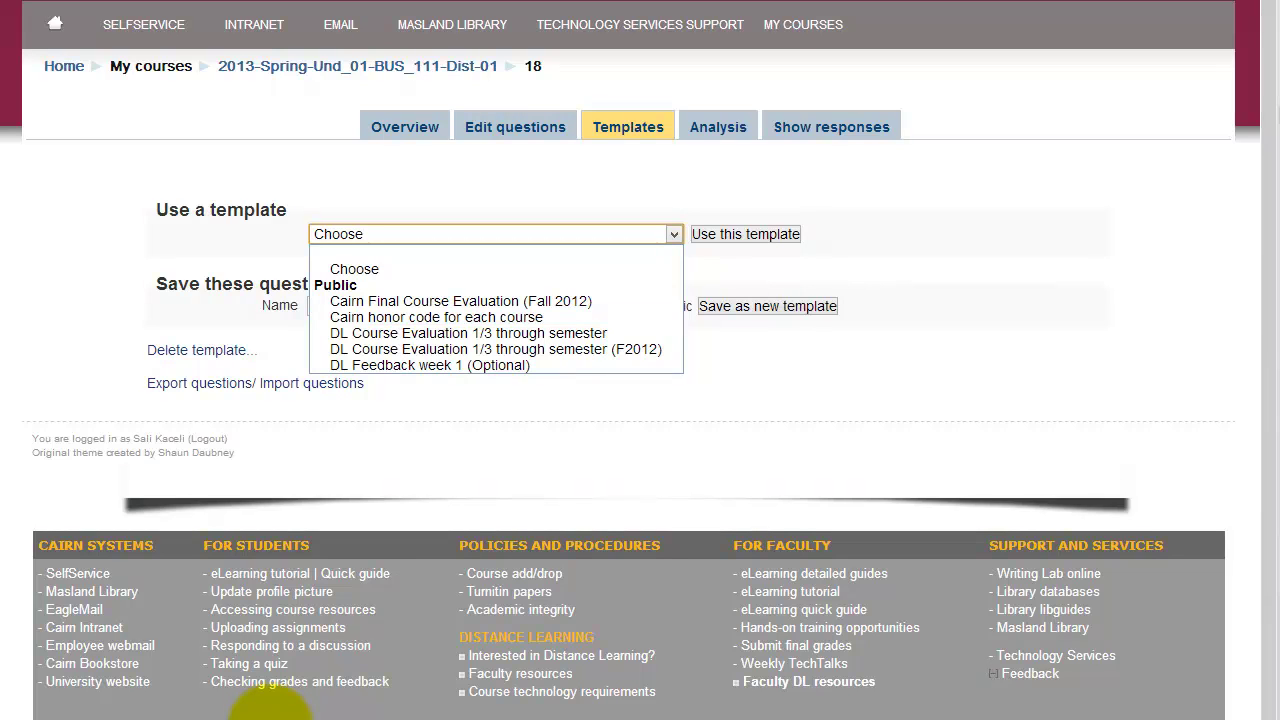